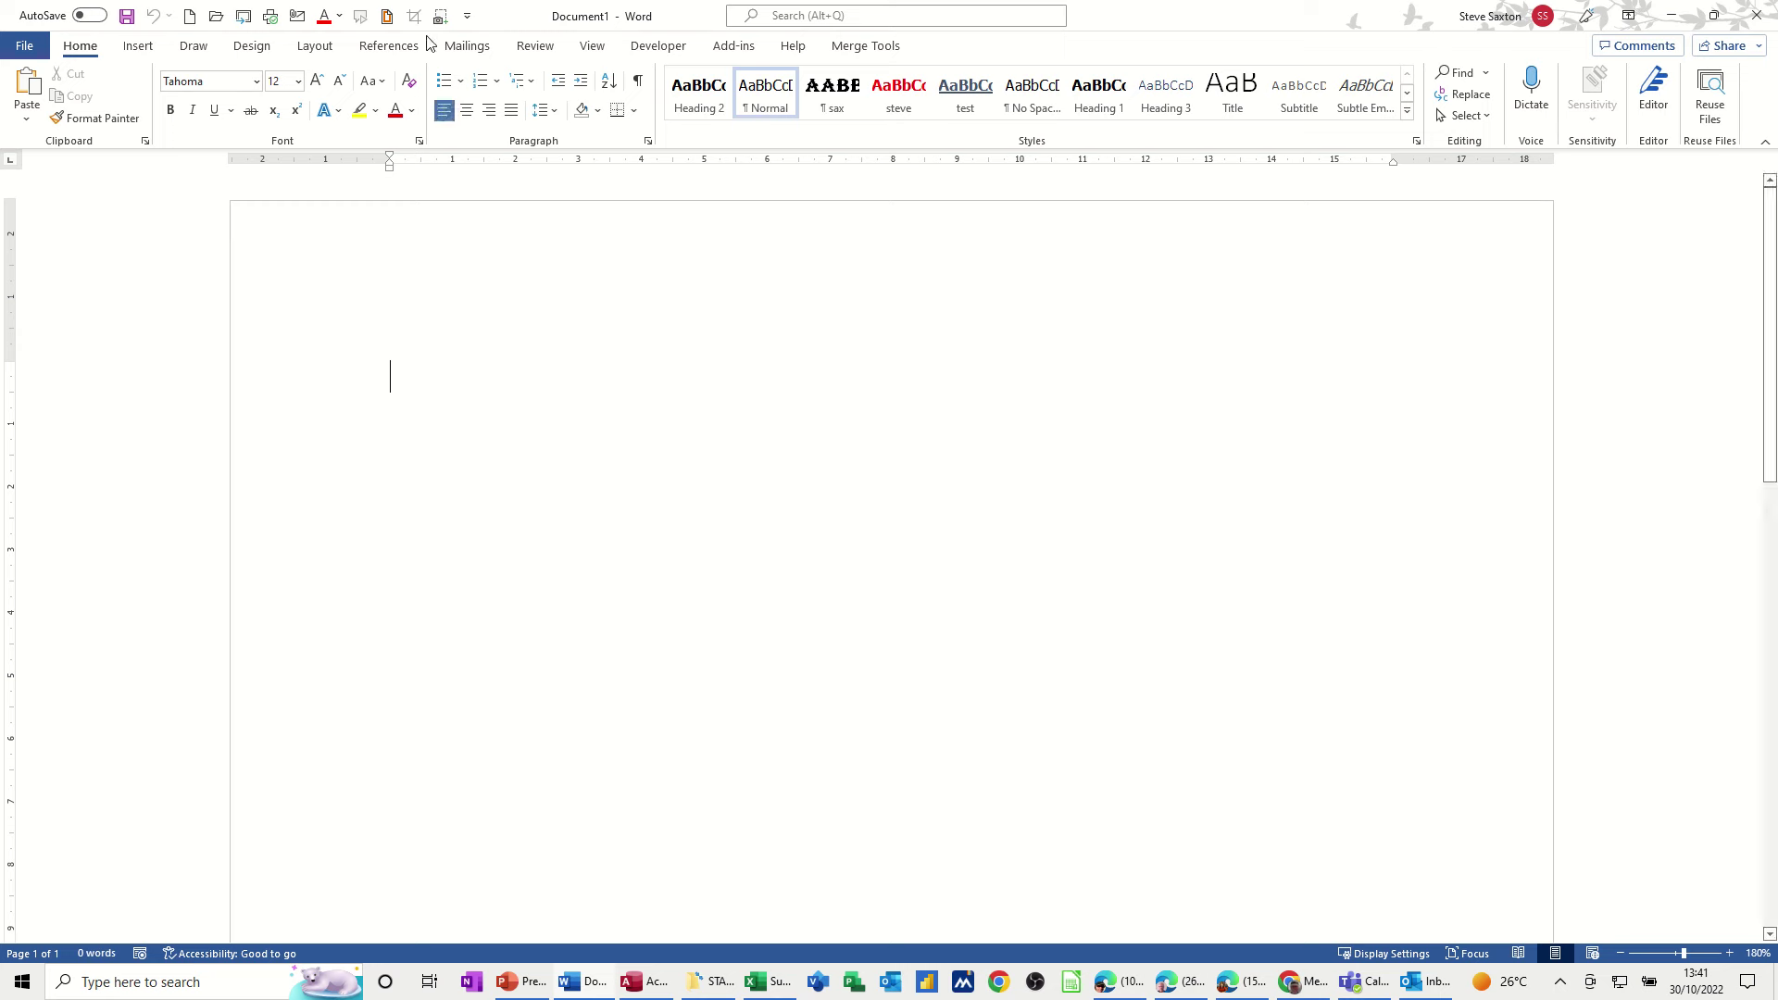
Step: Display the Merge Tools add-in commands in Word, starting from the Mailings ribbon
{"action": "left_click", "coordinate": [454, 52]}
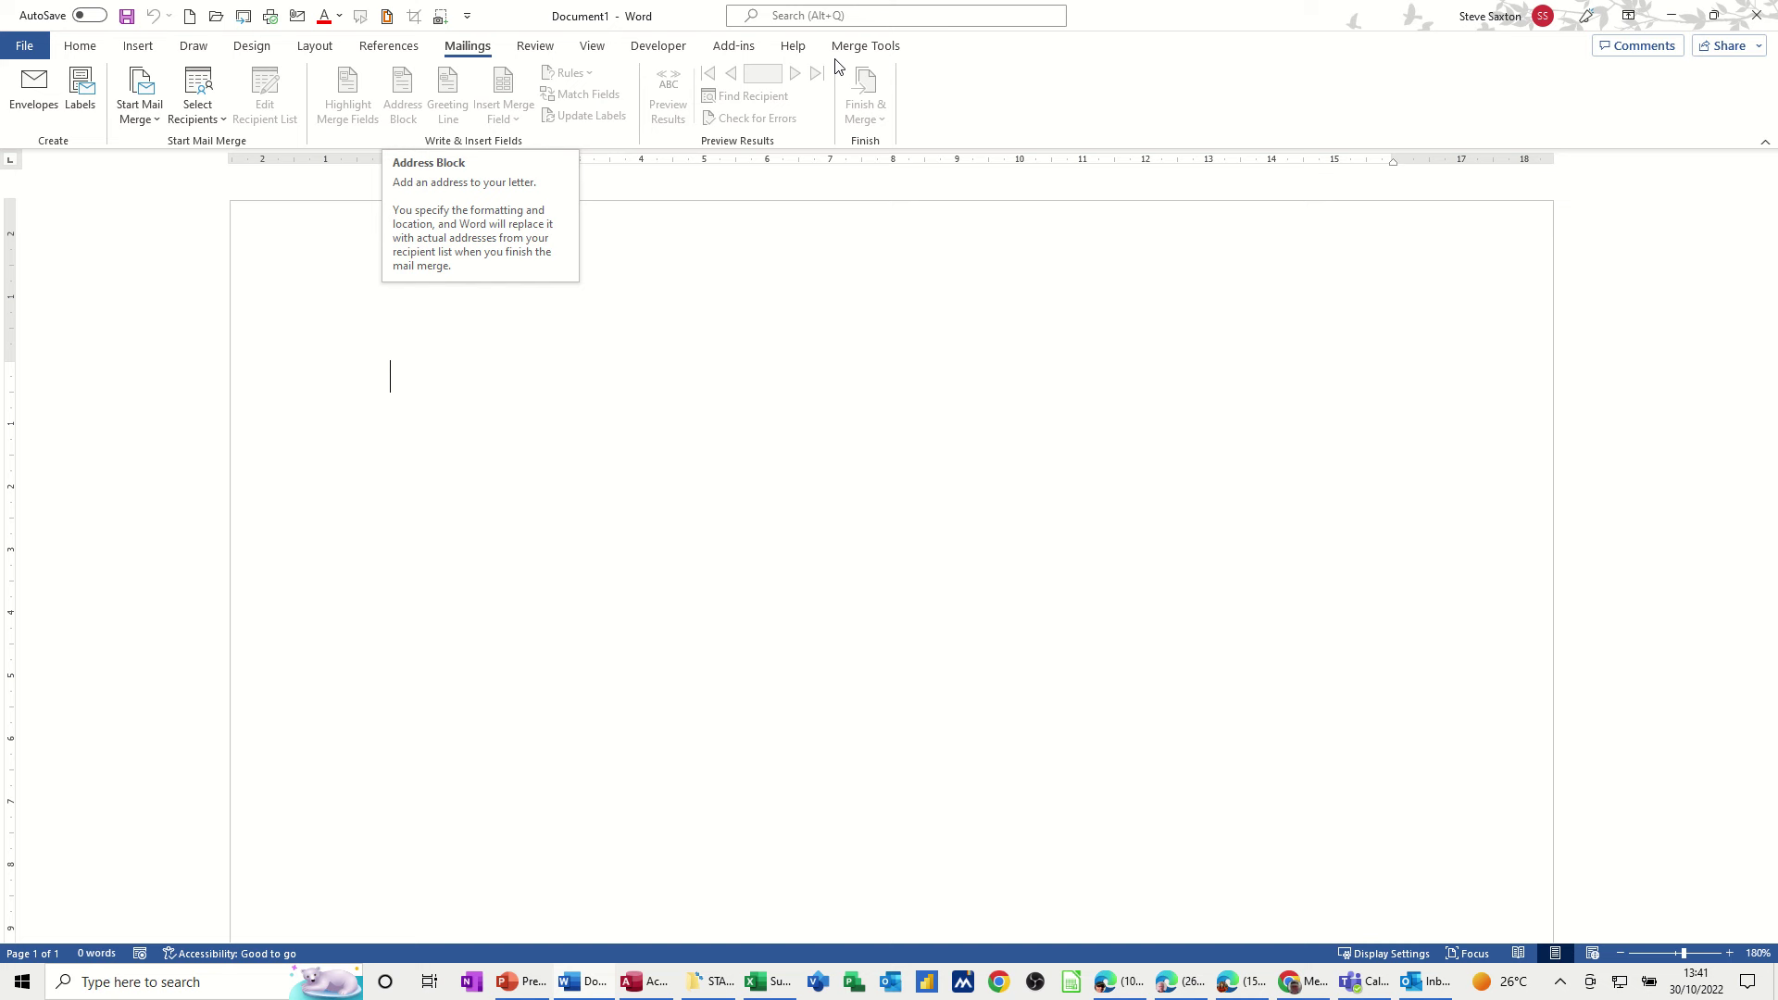
{"action": "left_click", "coordinate": [863, 46]}
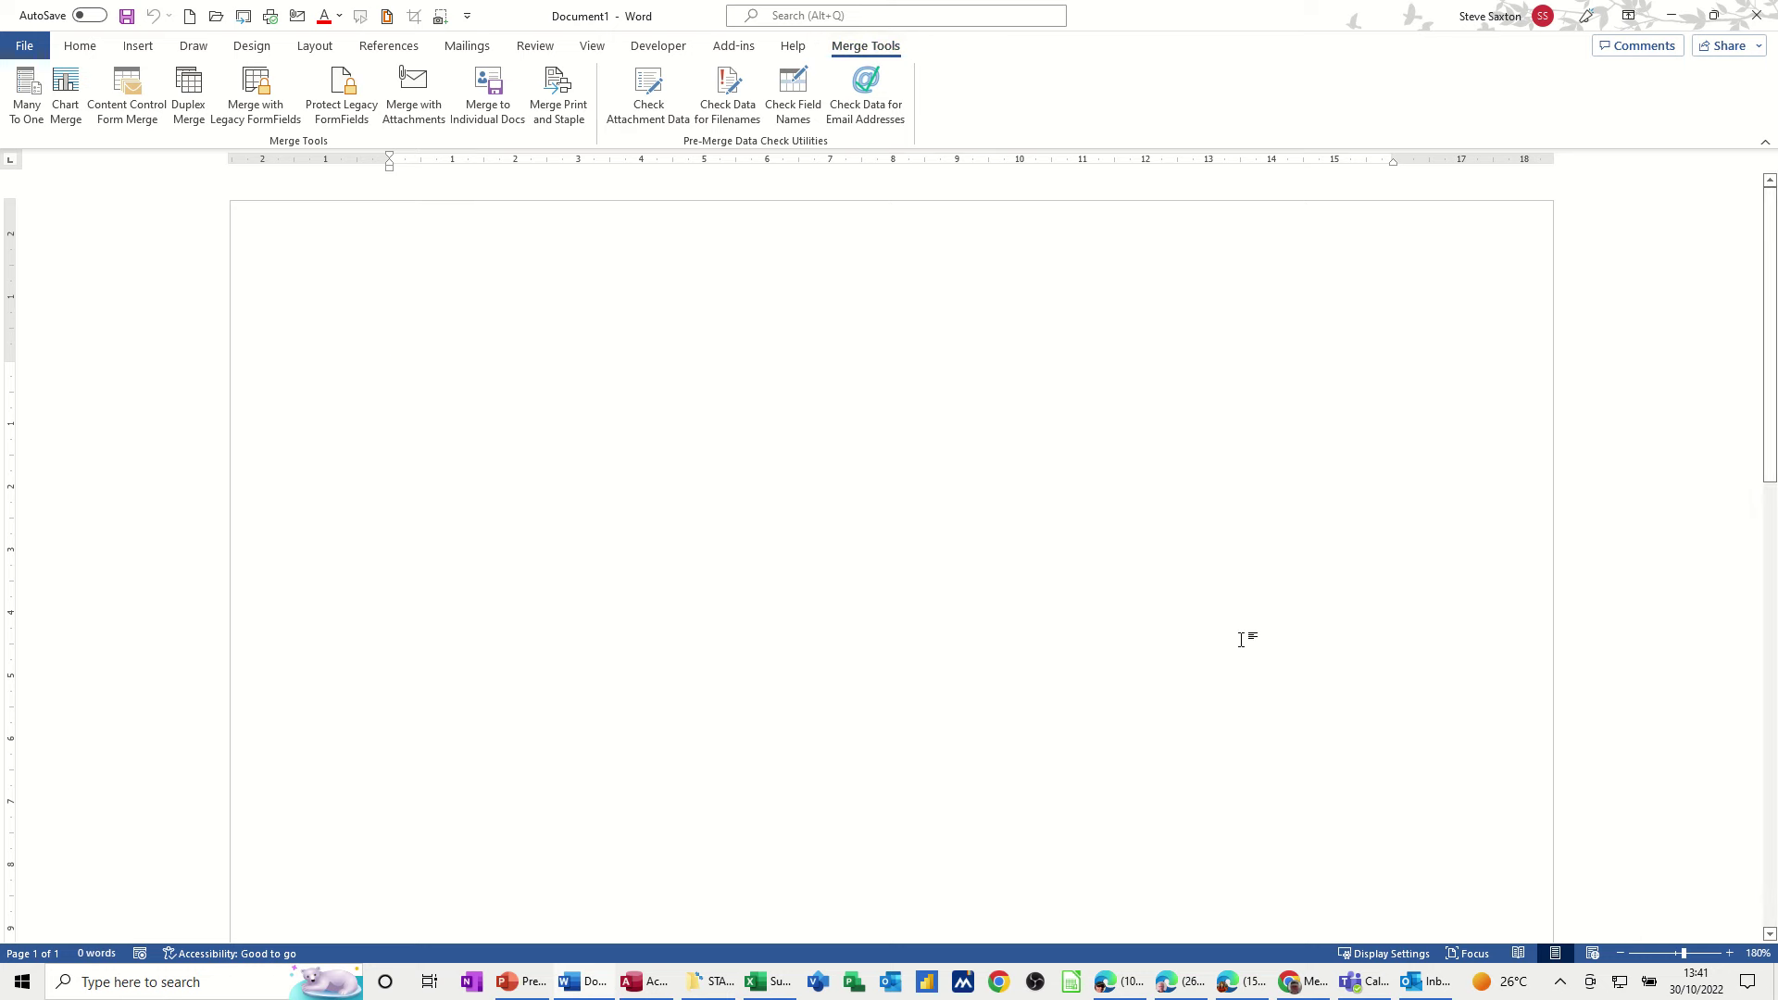
Step: Look over the Merge Tools download page in Chrome, then return to the blank Word document
{"action": "left_click", "coordinate": [1295, 981]}
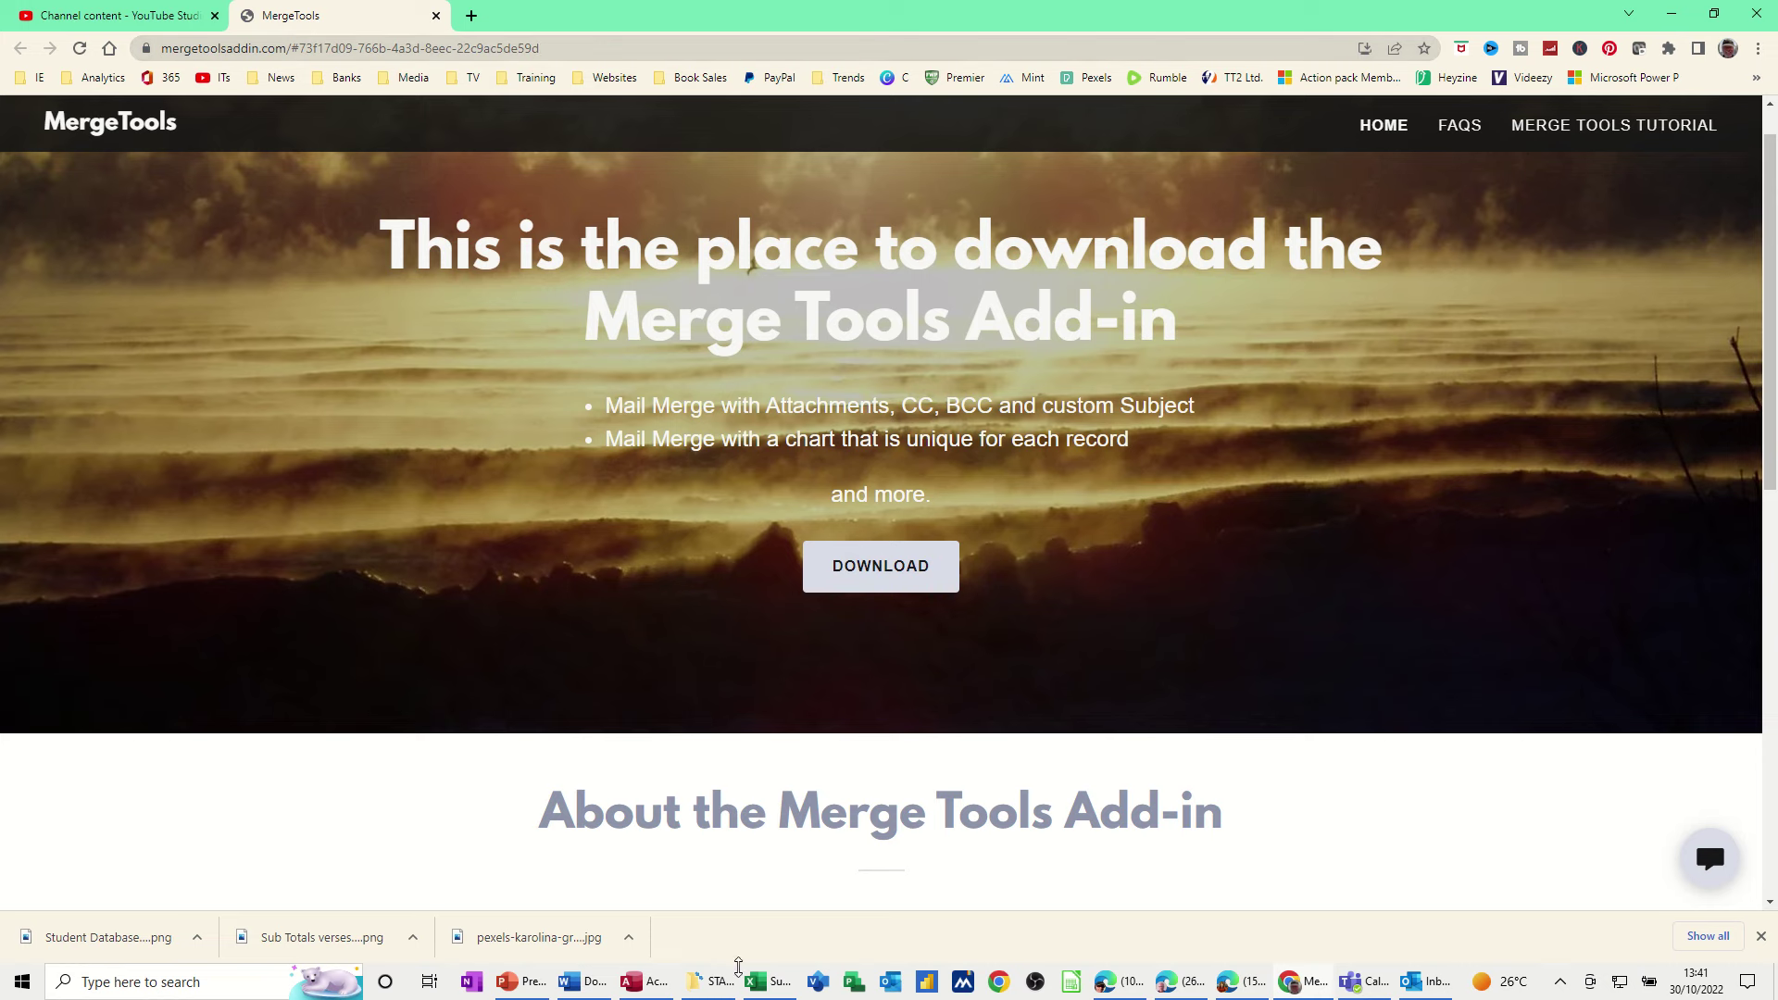
{"action": "left_click", "coordinate": [574, 984]}
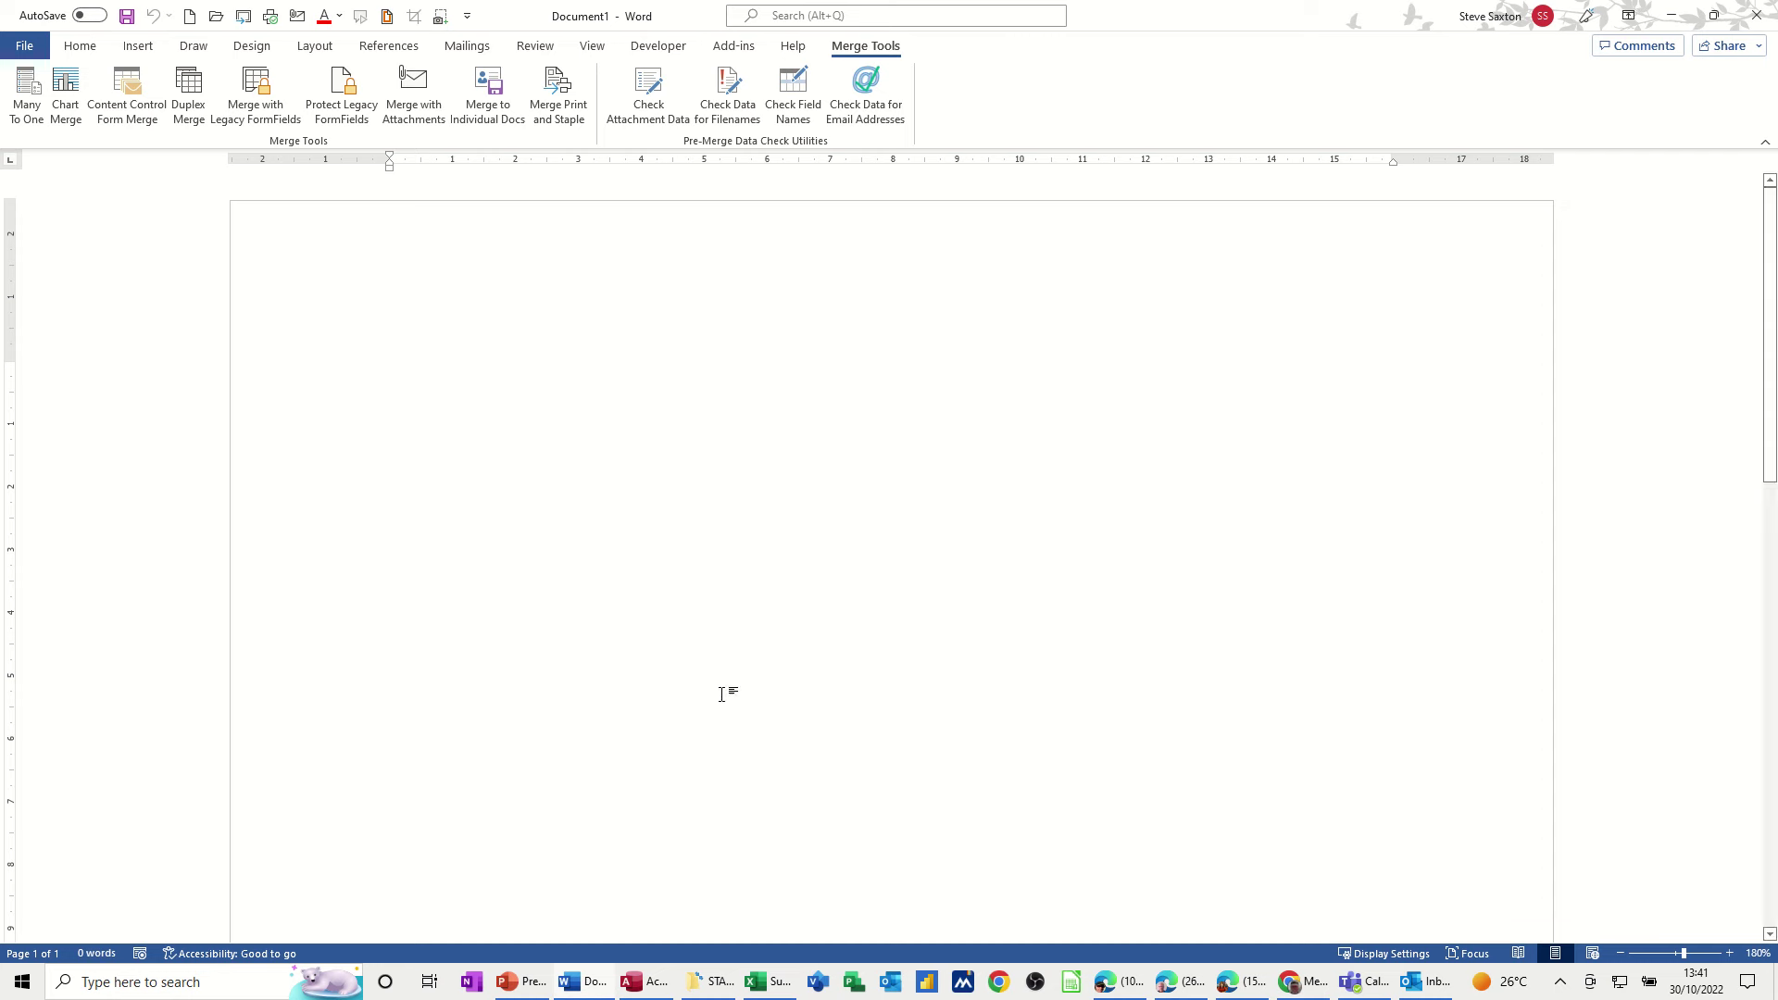
{"action": "left_click", "coordinate": [708, 985]}
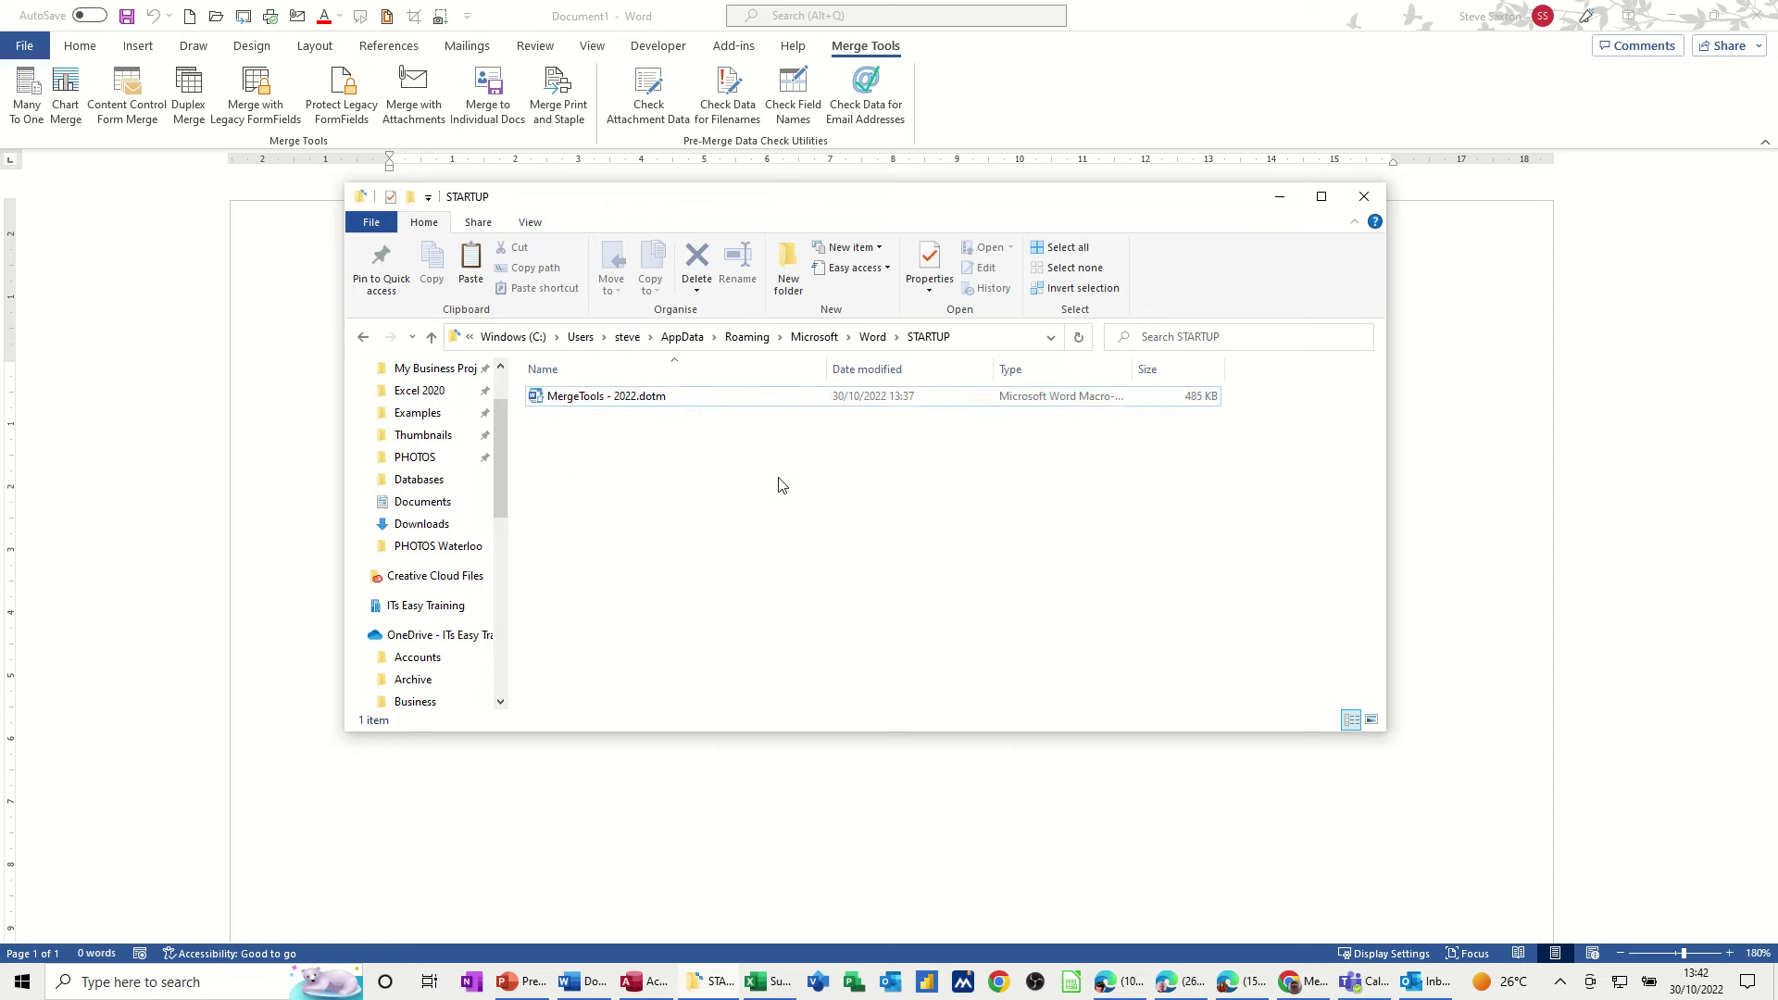
{"action": "left_click", "coordinate": [1279, 197]}
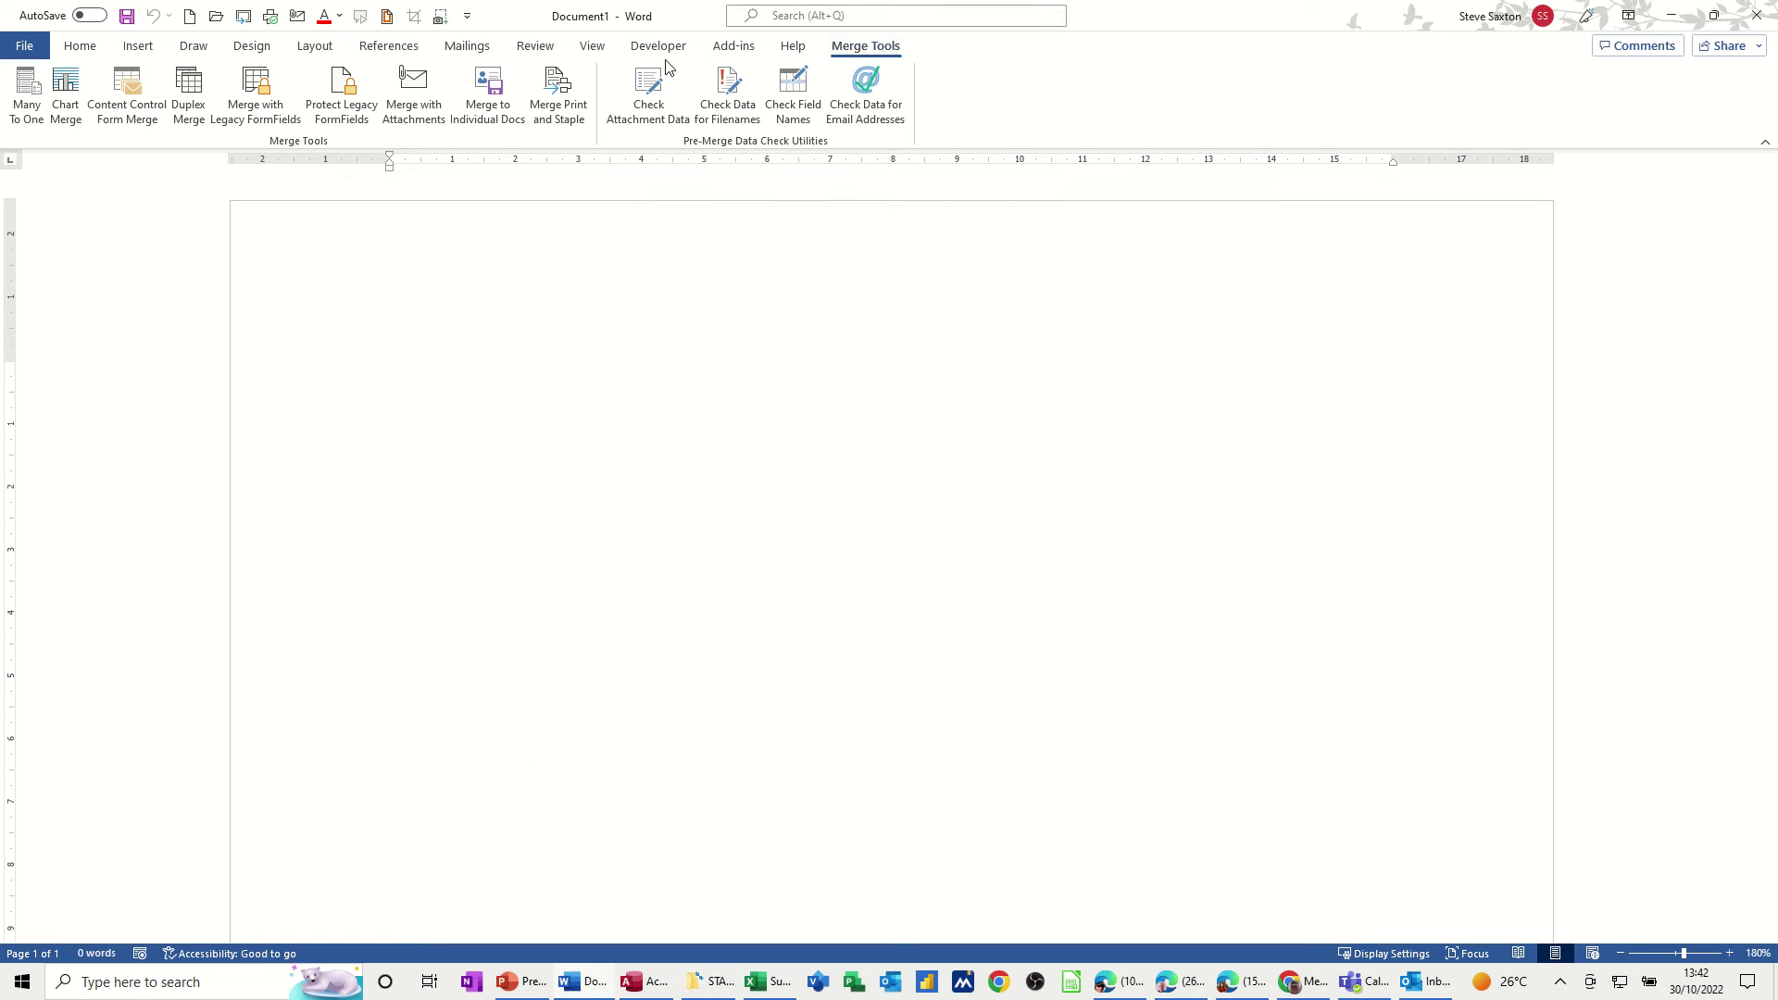
Step: Start a Letters mail merge from the Mailings ribbon
{"action": "left_click", "coordinate": [458, 48]}
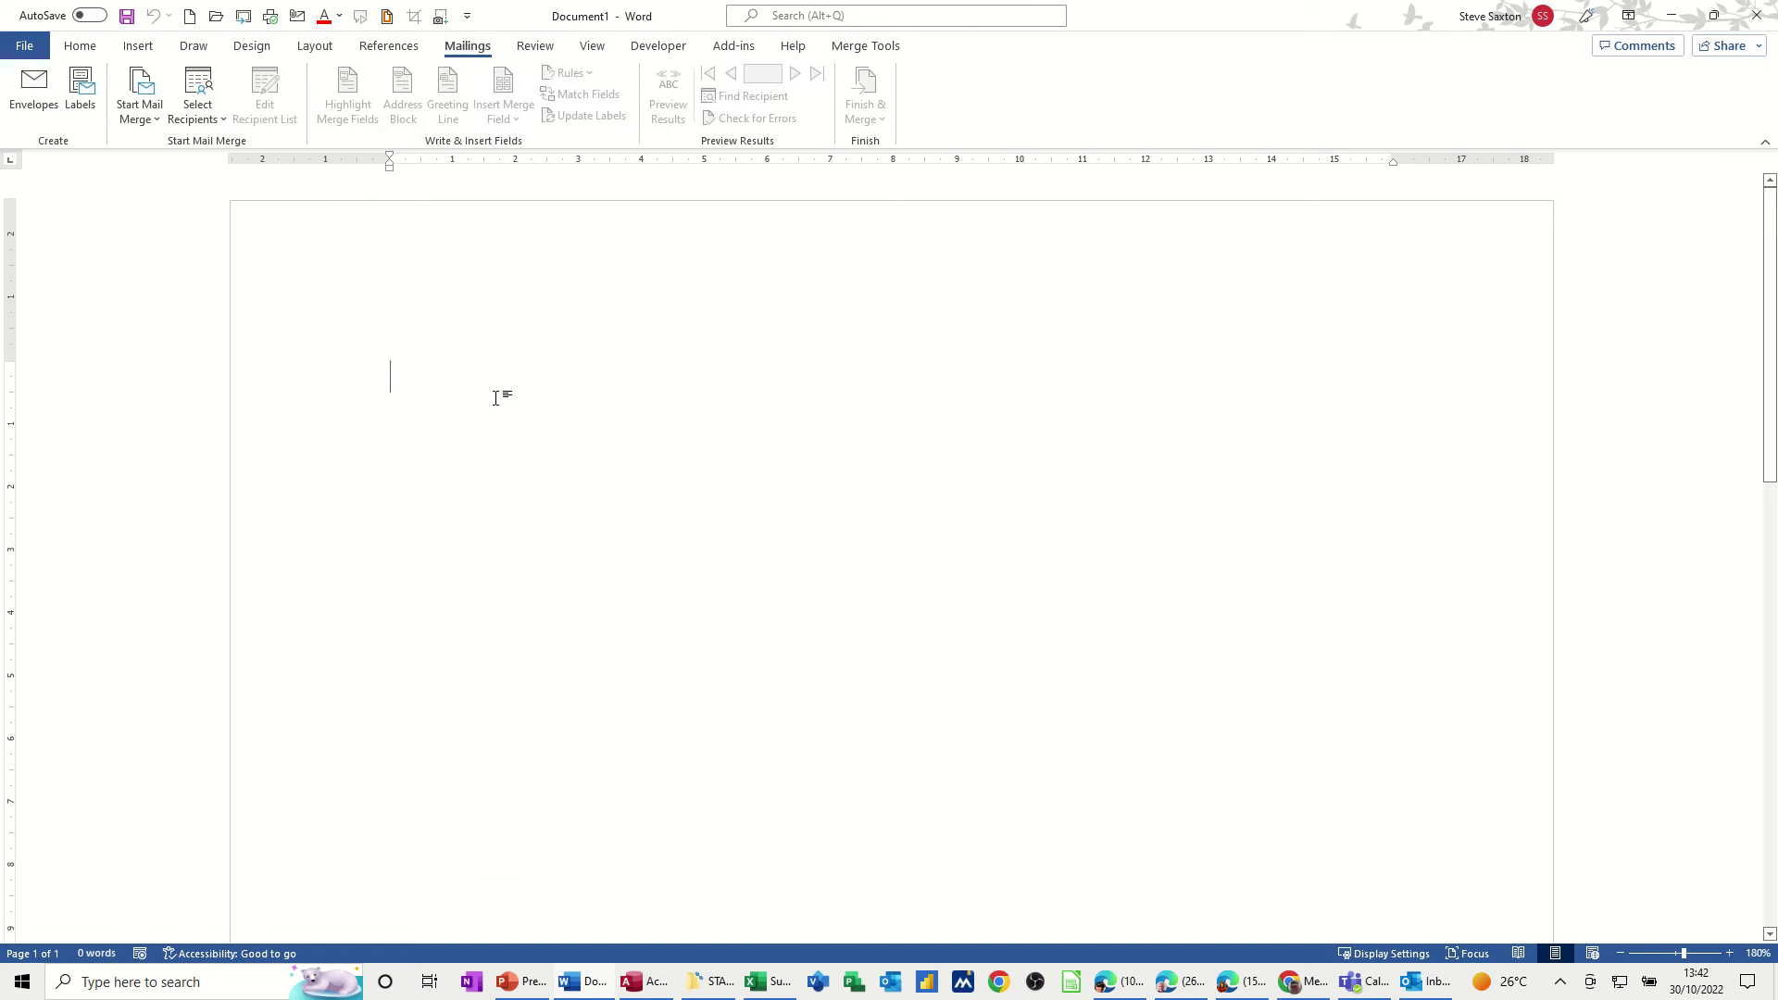
{"action": "left_click", "coordinate": [140, 109]}
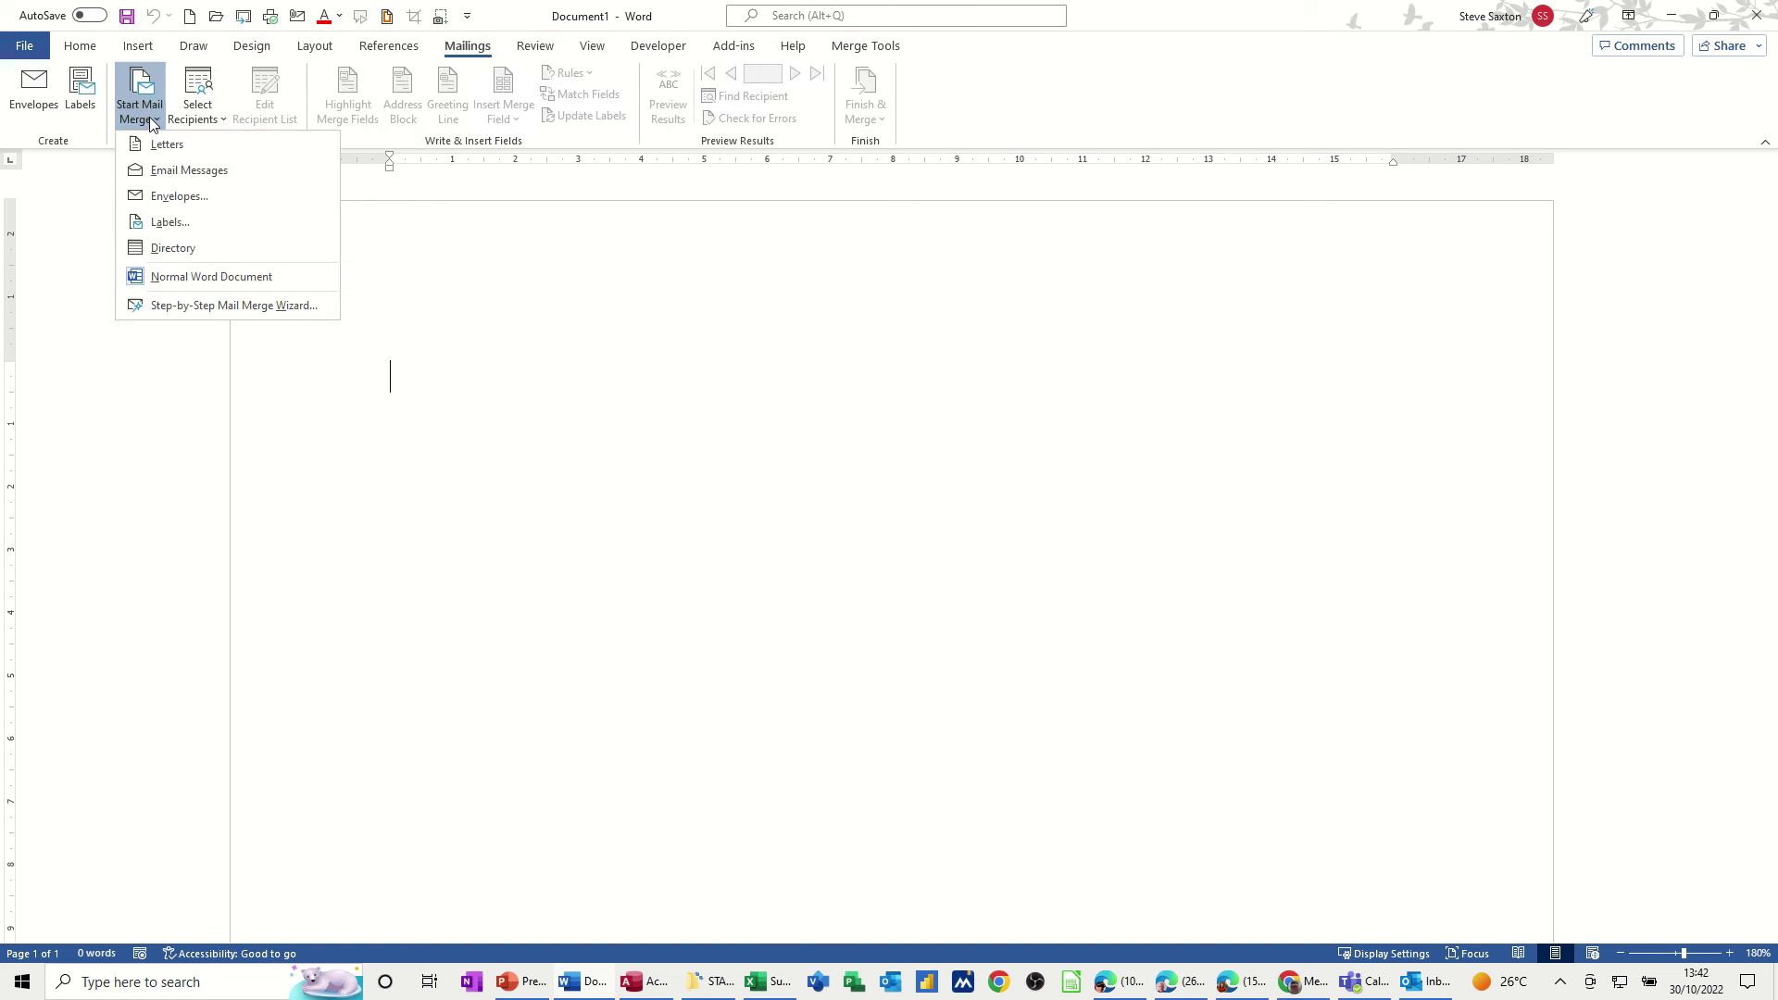
{"action": "left_click", "coordinate": [162, 146]}
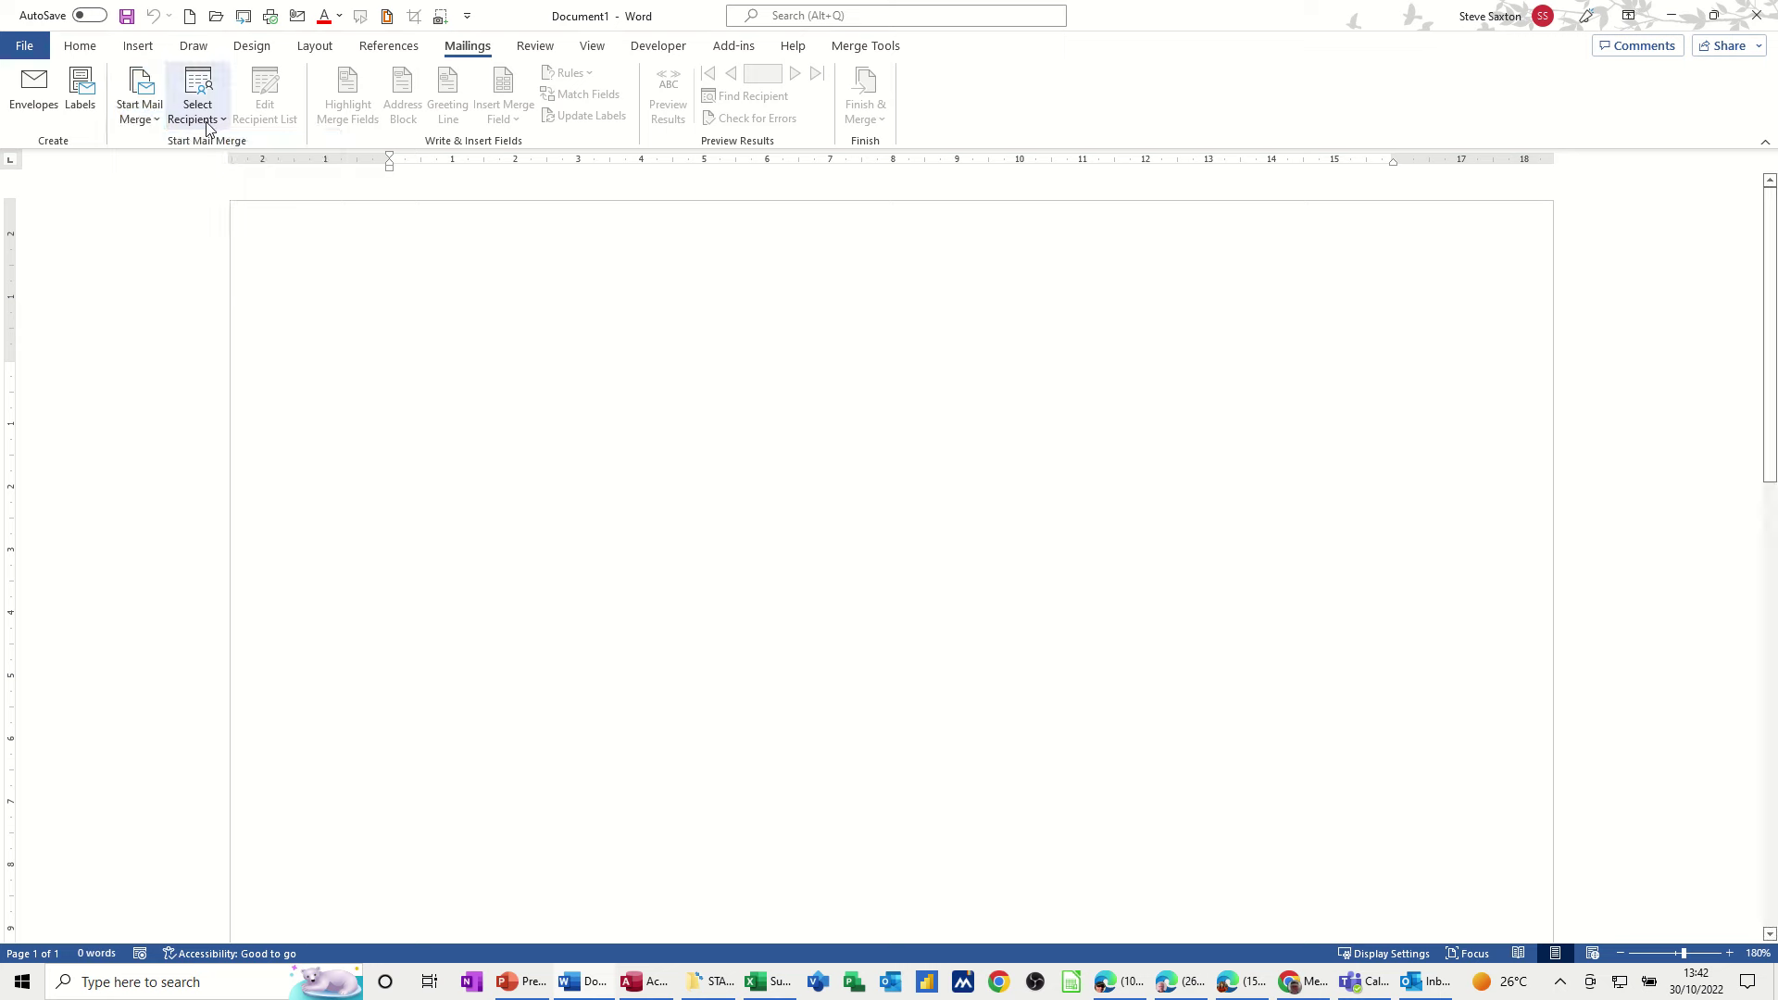
Step: Use CompanyRecords-Admin.accdb from Examples > Access 2018 as the existing recipient list
{"action": "left_click", "coordinate": [212, 122]}
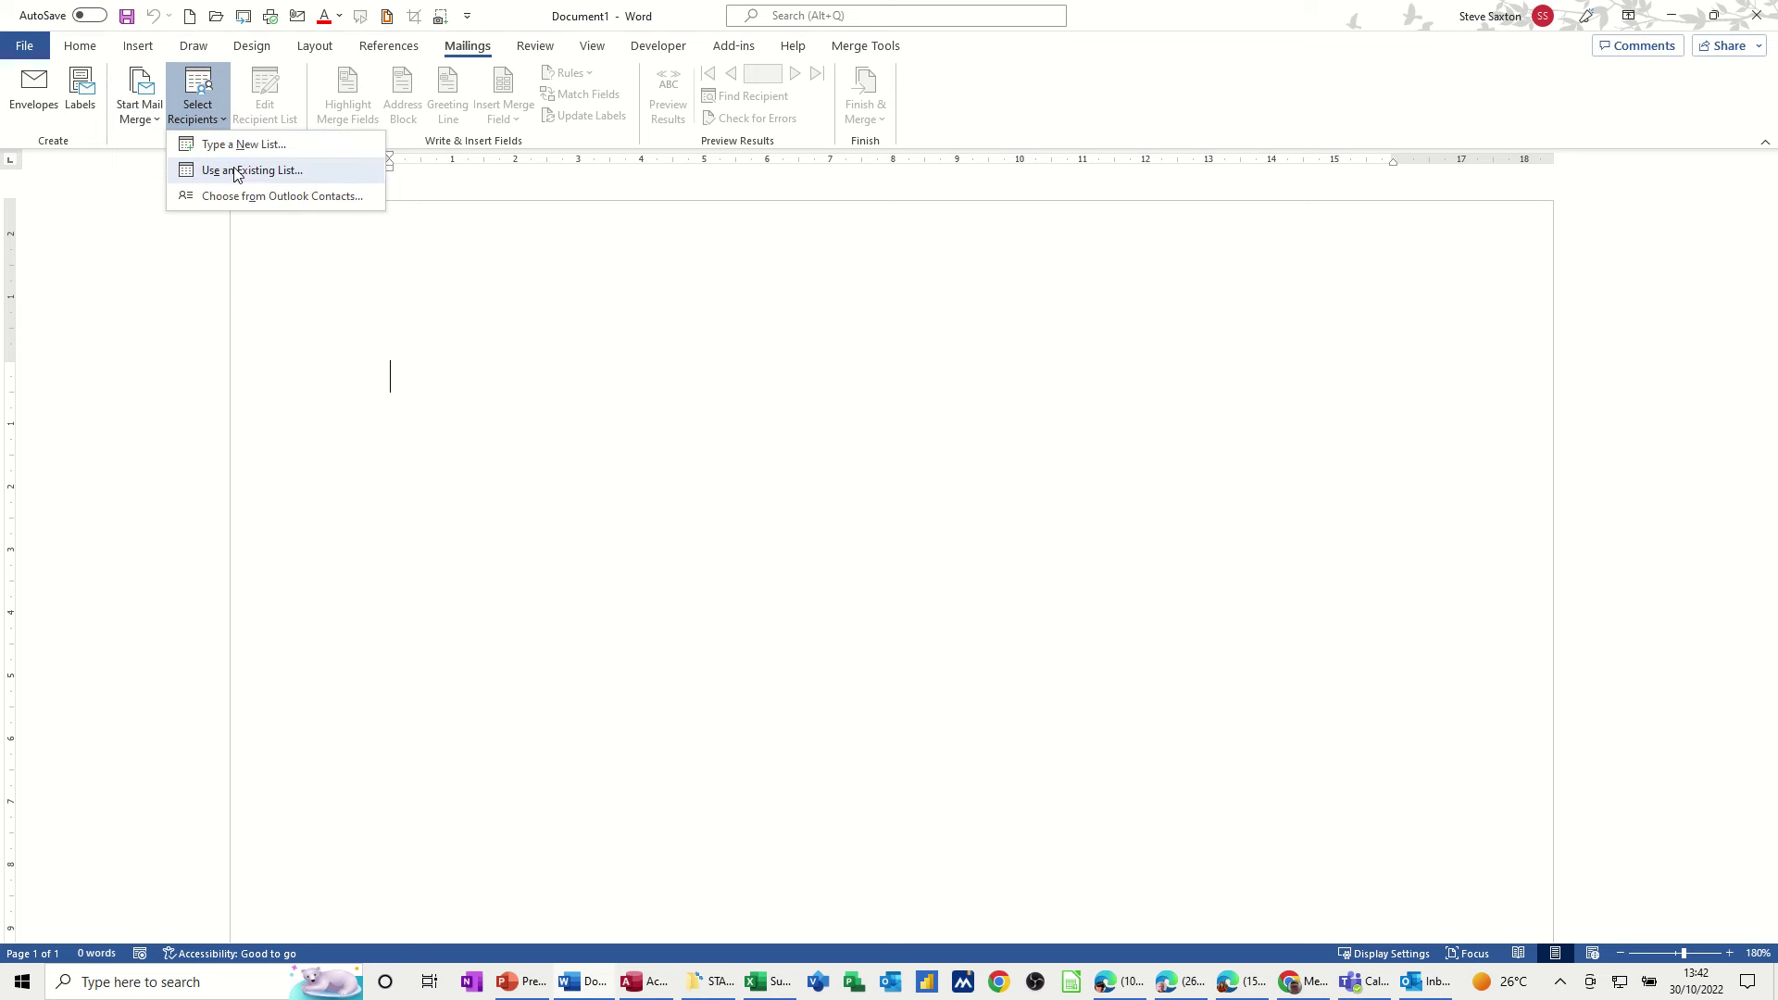
{"action": "left_click", "coordinate": [249, 172]}
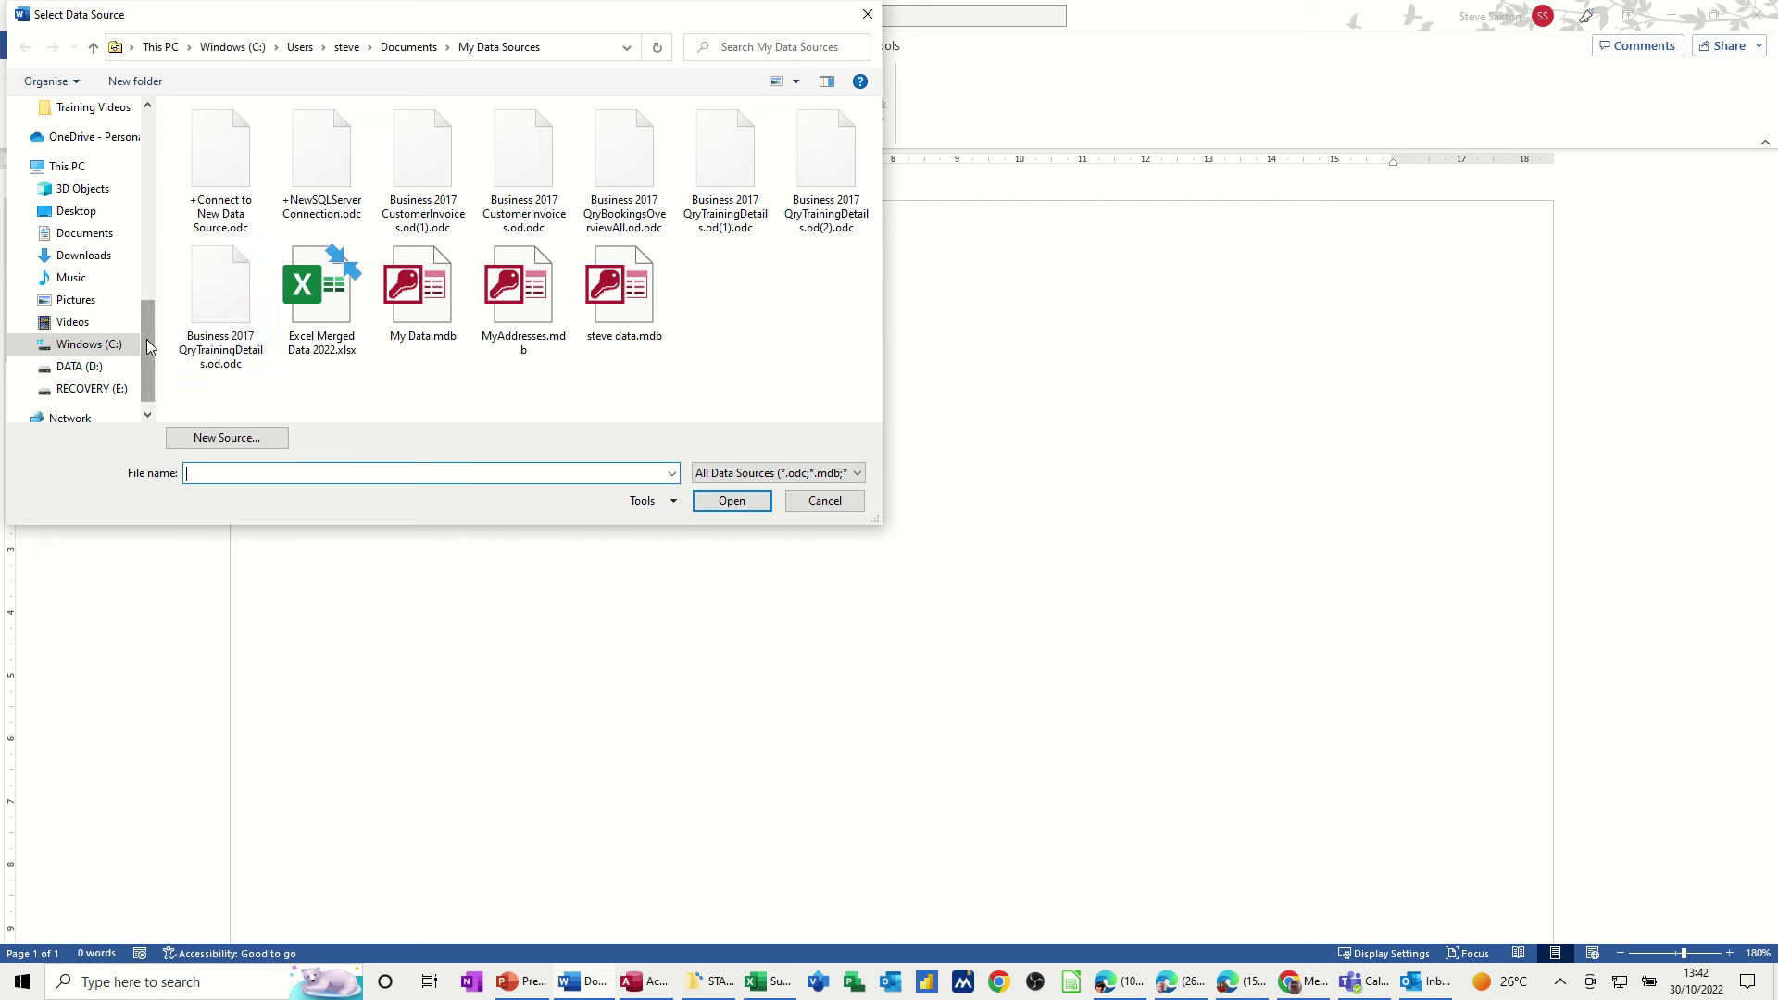
{"action": "left_click_drag", "start_coordinate": [148, 352], "coordinate": [158, 225]}
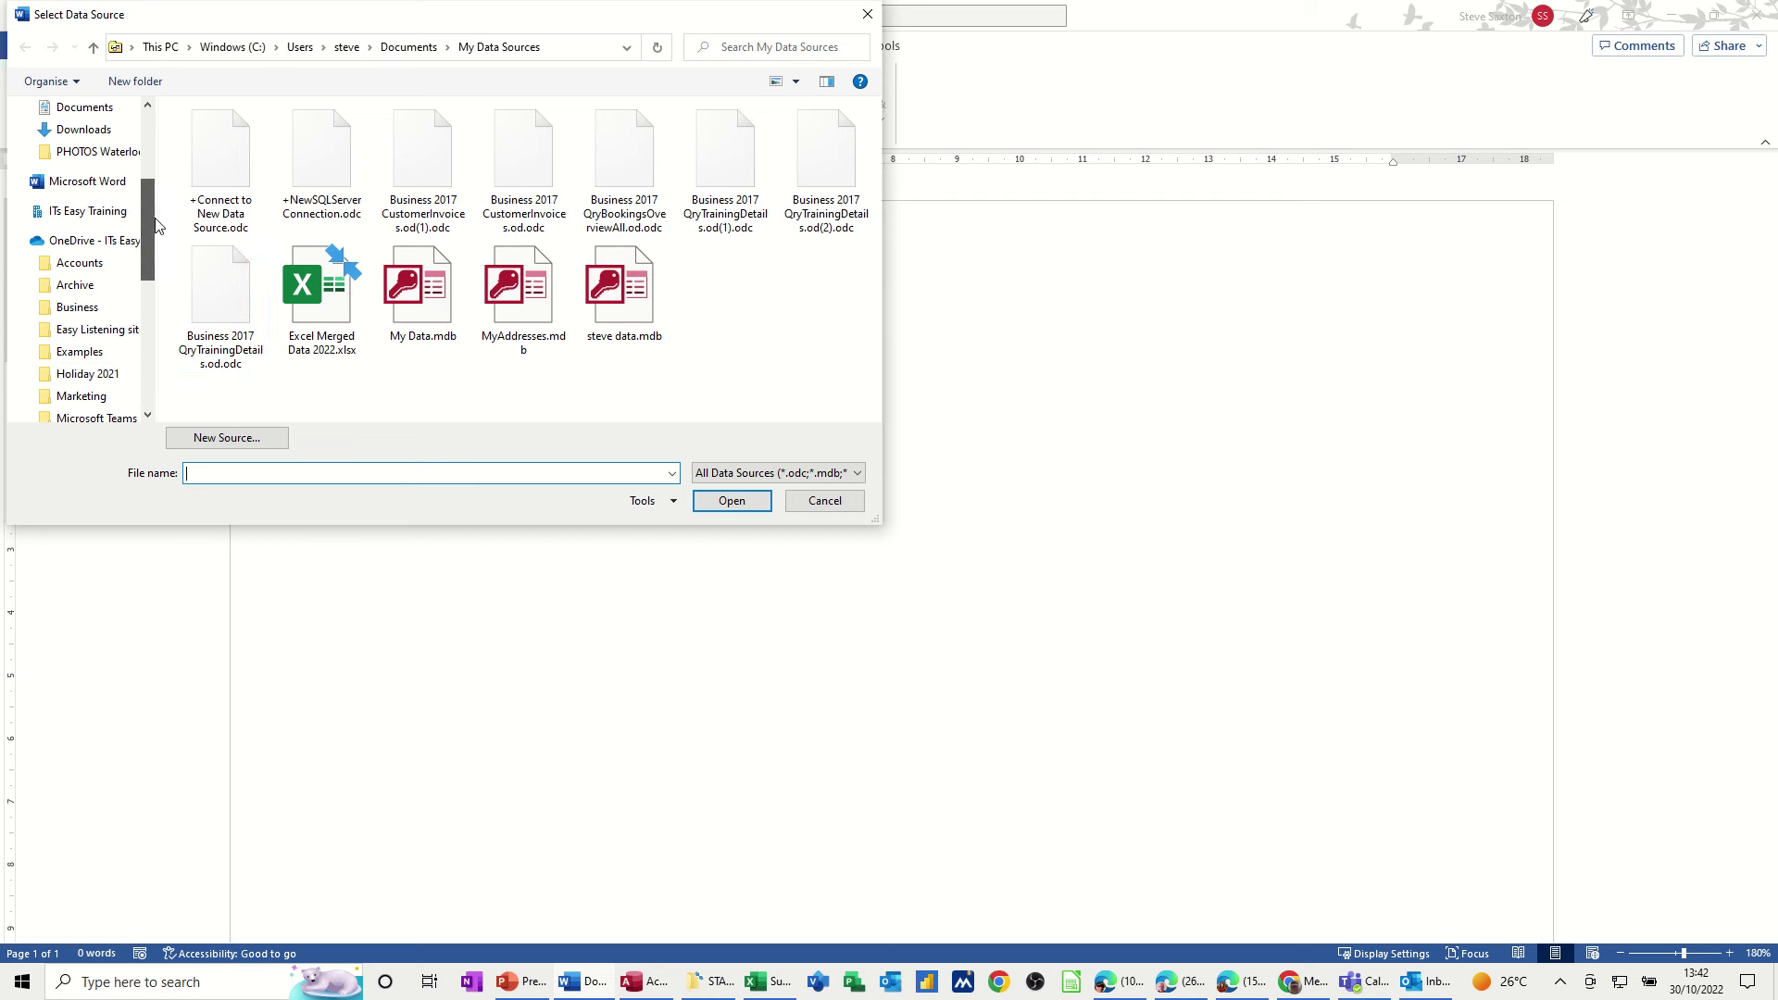
{"action": "left_click", "coordinate": [81, 352]}
{"action": "double_click", "coordinate": [222, 139]}
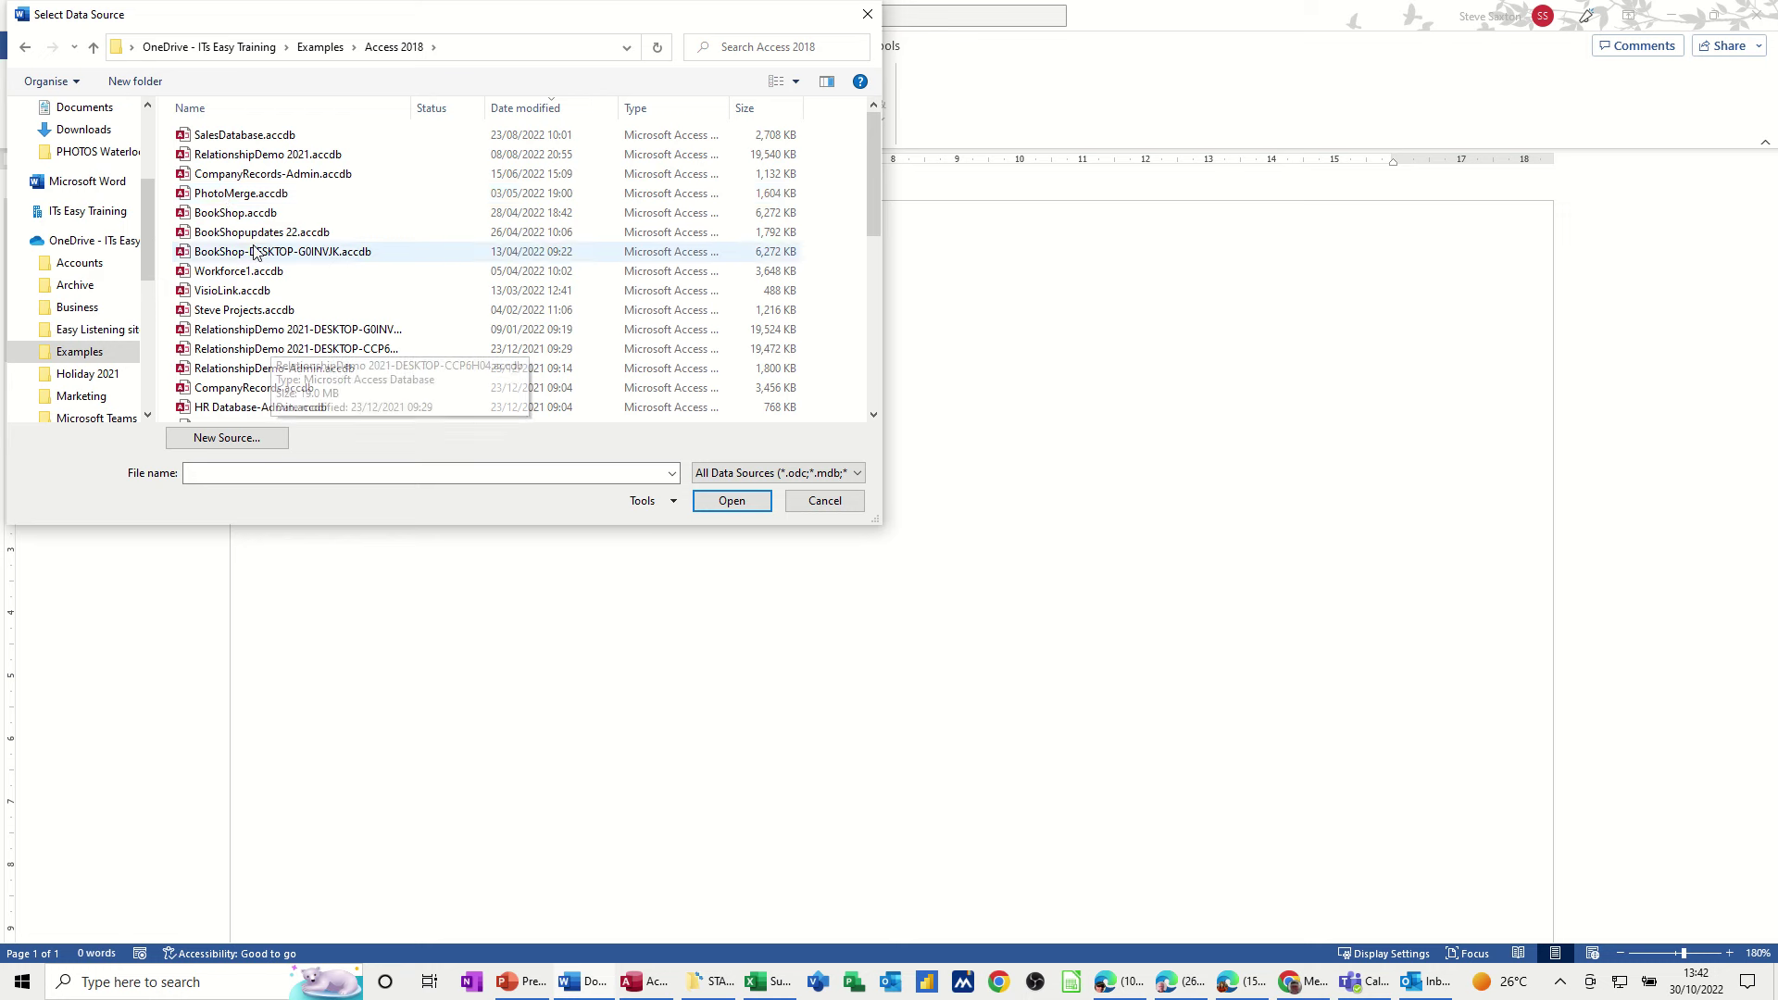
{"action": "double_click", "coordinate": [241, 181]}
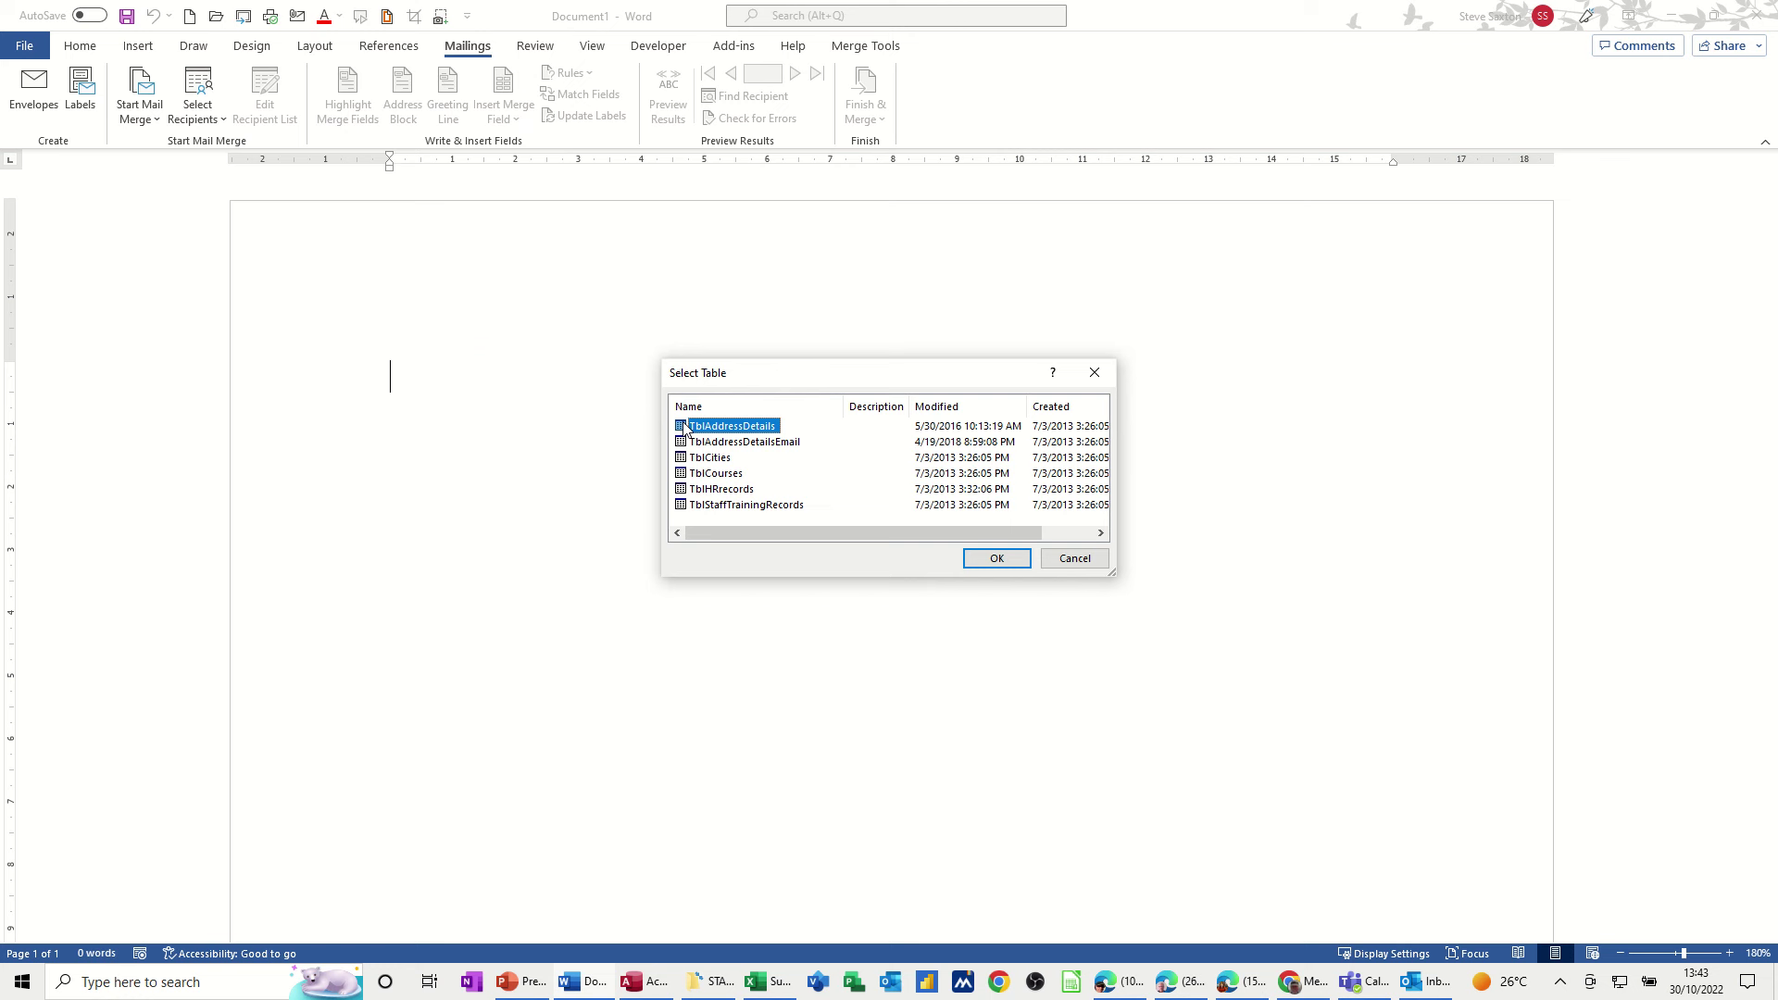
Step: Accept the TblAddressDetails table as recipients and review the recipient list
{"action": "double_click", "coordinate": [687, 426]}
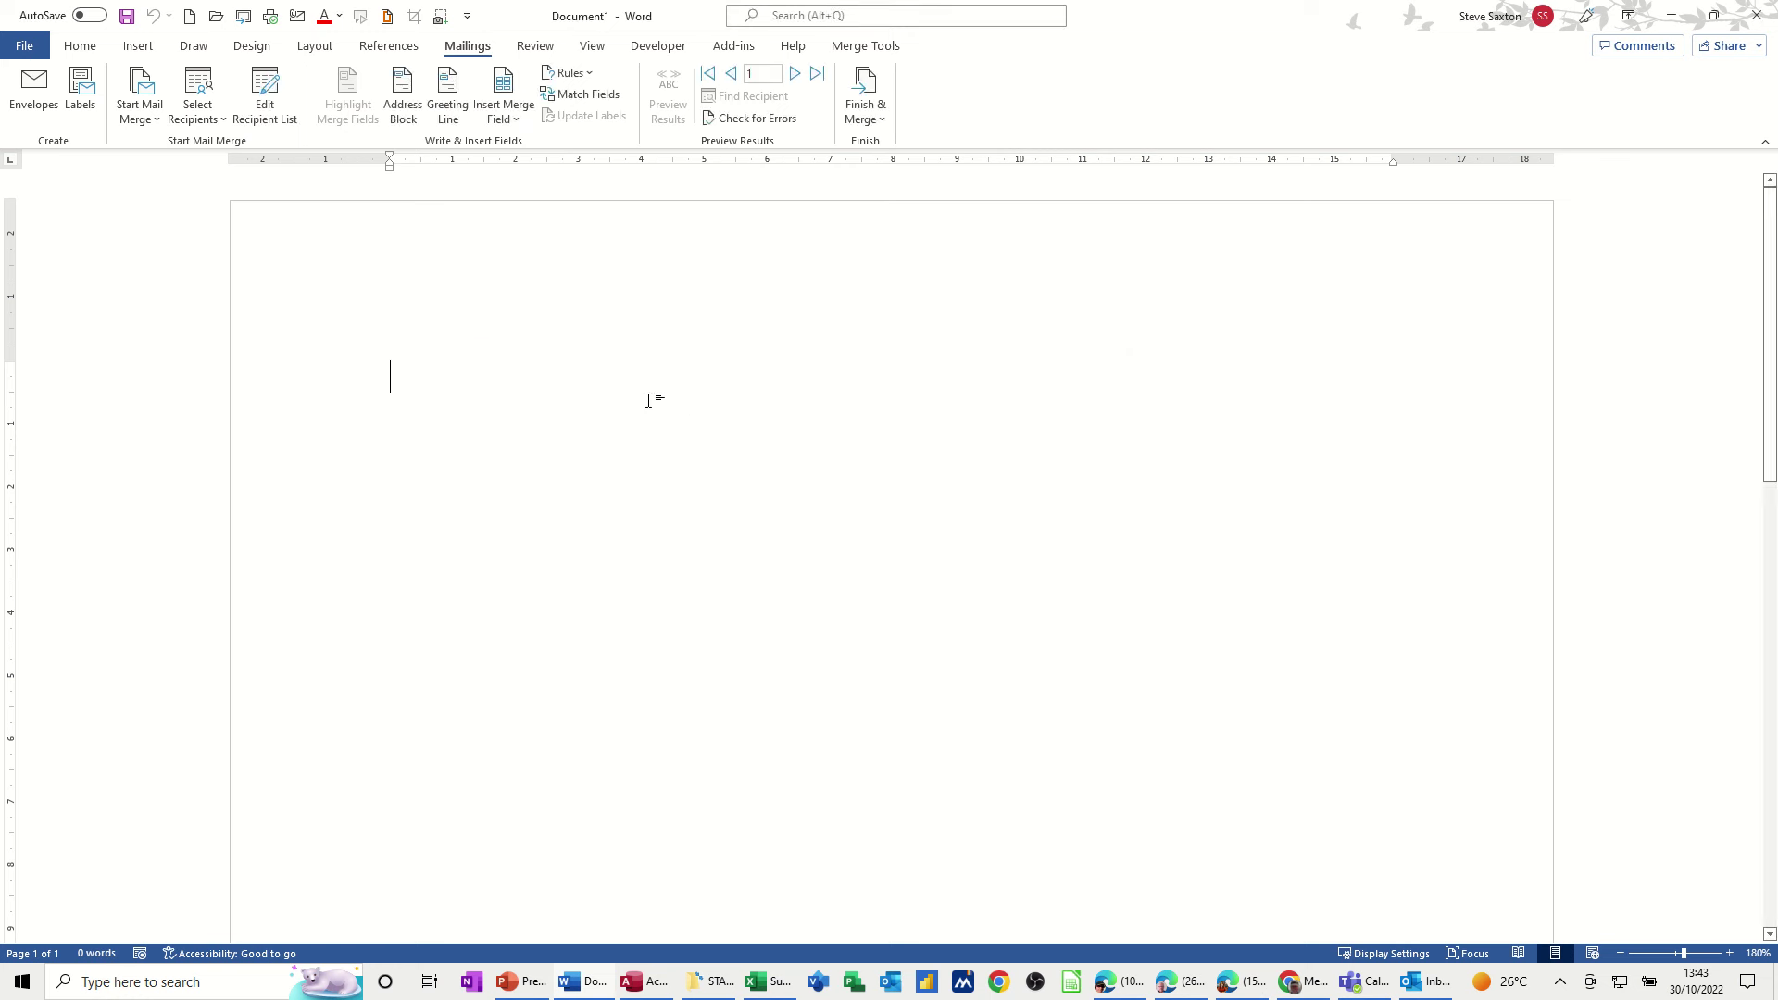
{"action": "left_click", "coordinate": [264, 105]}
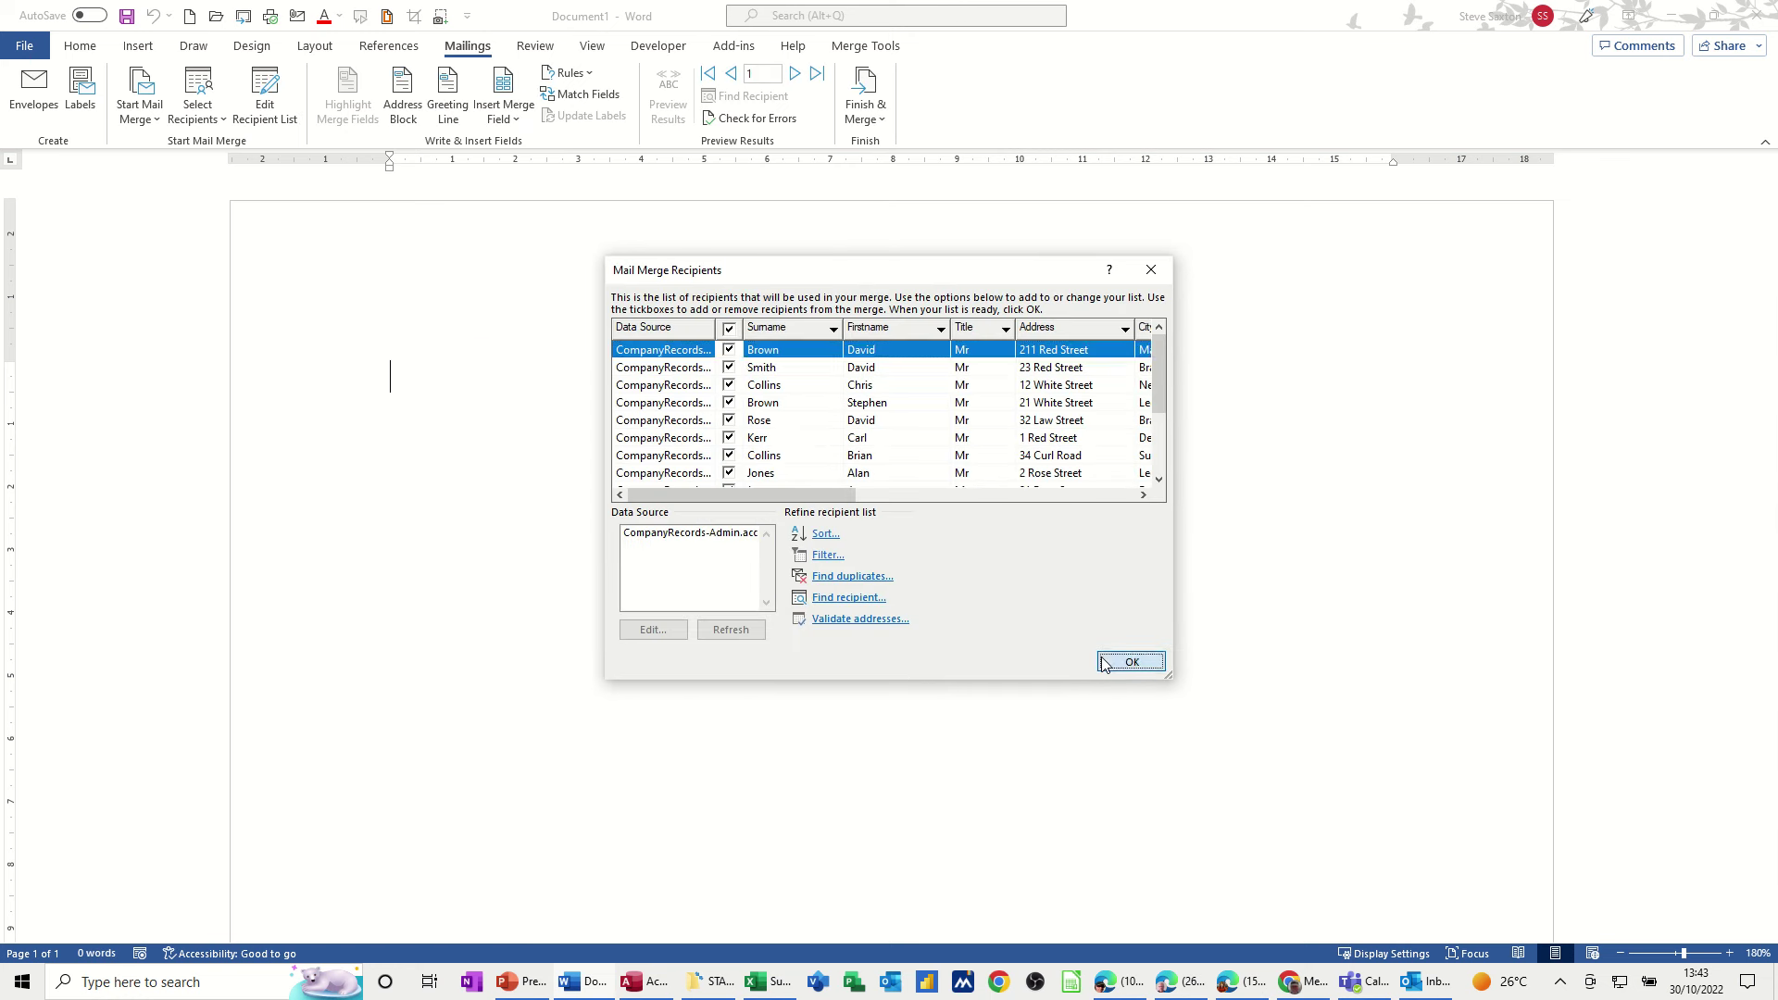
{"action": "left_click", "coordinate": [1131, 662]}
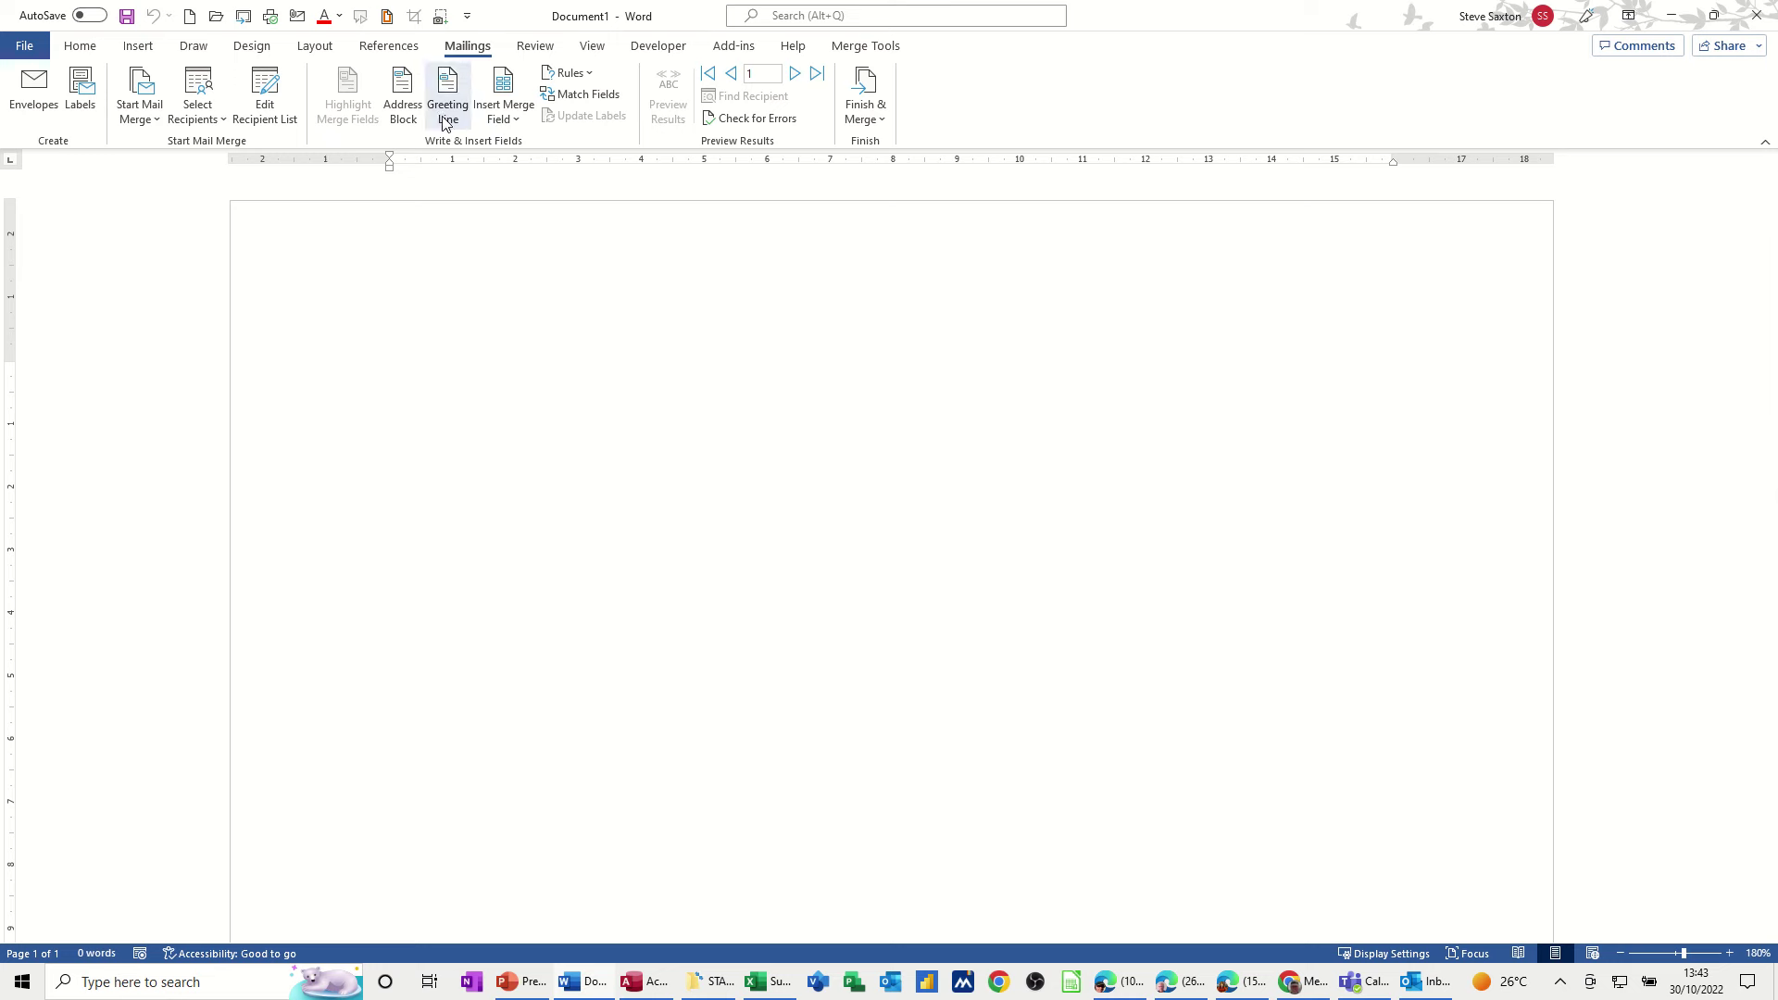
Step: Insert the Title, Firstname and Surname merge fields into the letter
{"action": "left_click", "coordinate": [513, 123]}
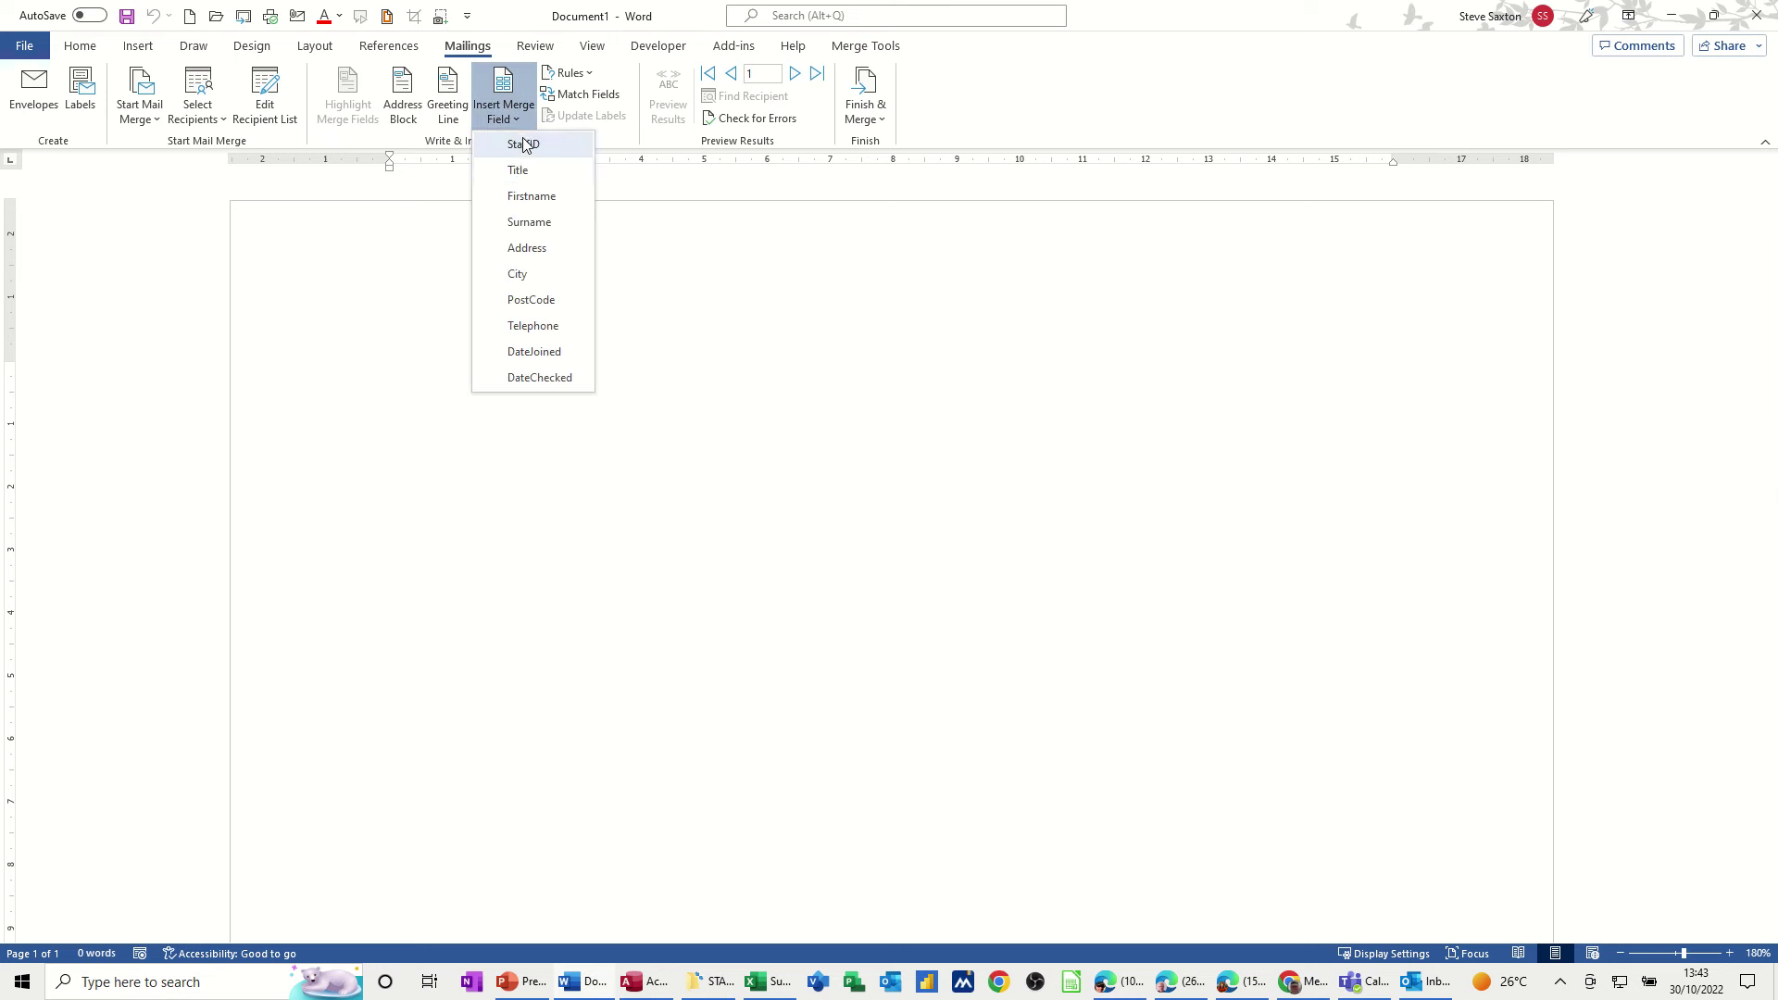
{"action": "left_click", "coordinate": [520, 171]}
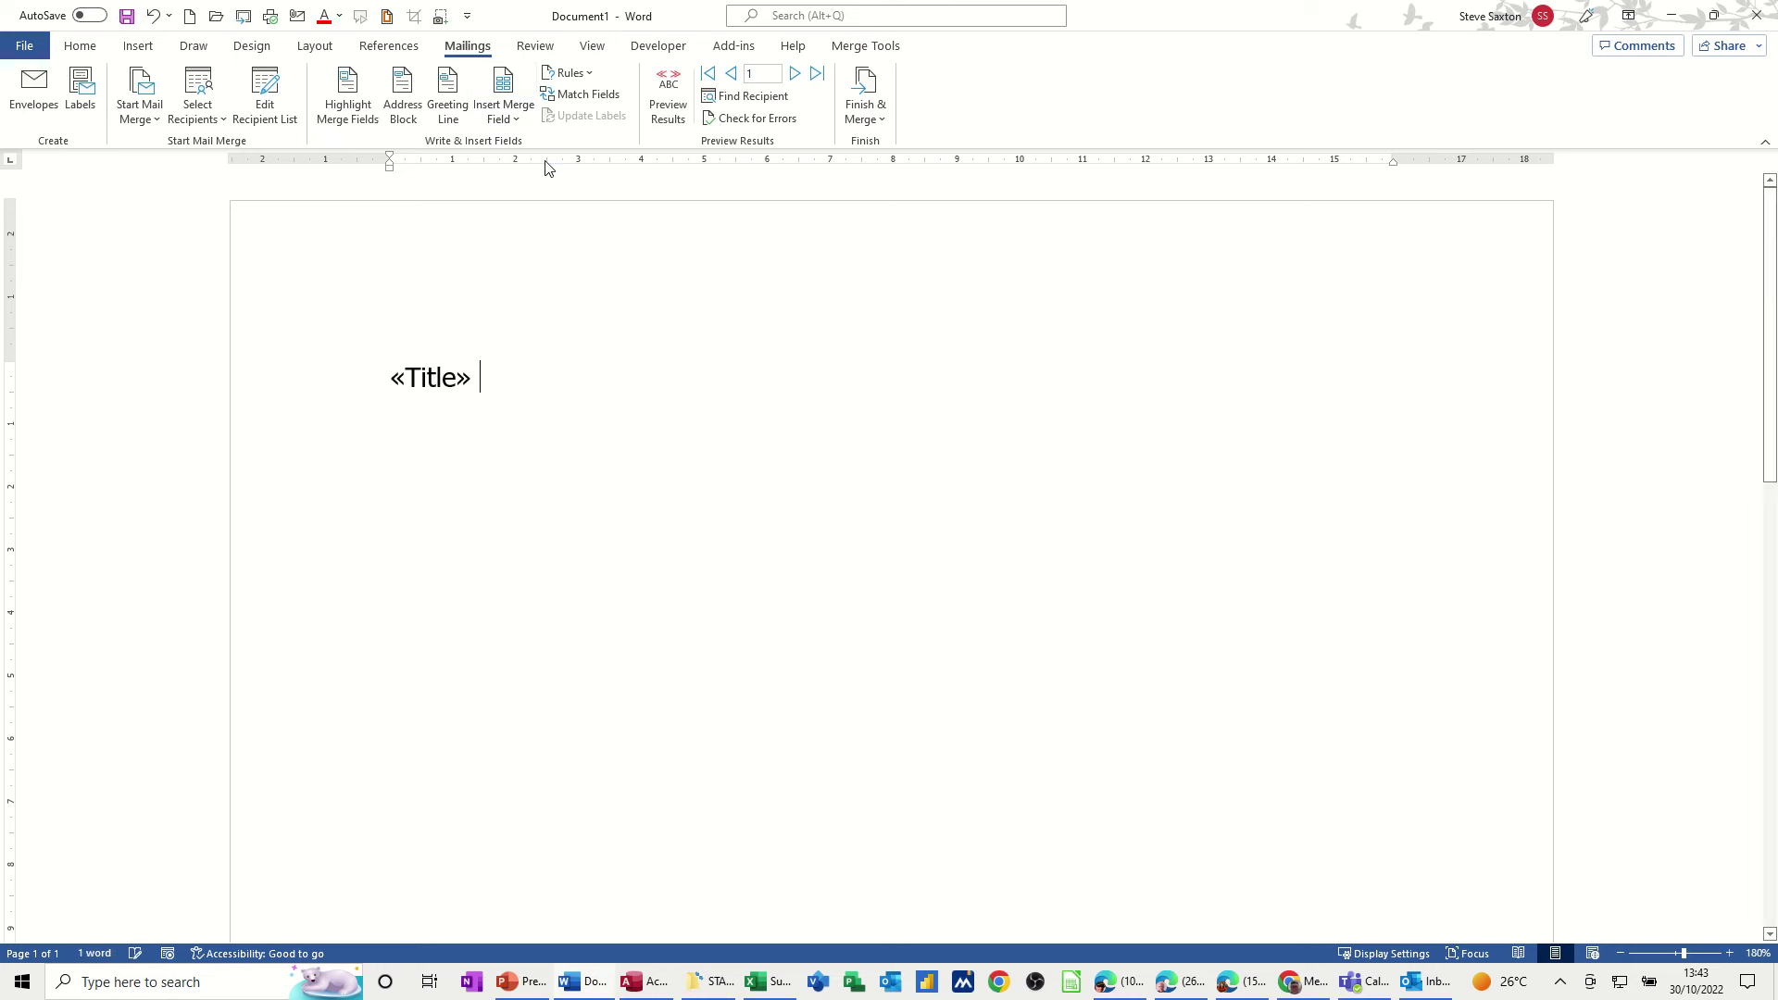
{"action": "left_click", "coordinate": [511, 122]}
{"action": "left_click", "coordinate": [537, 194]}
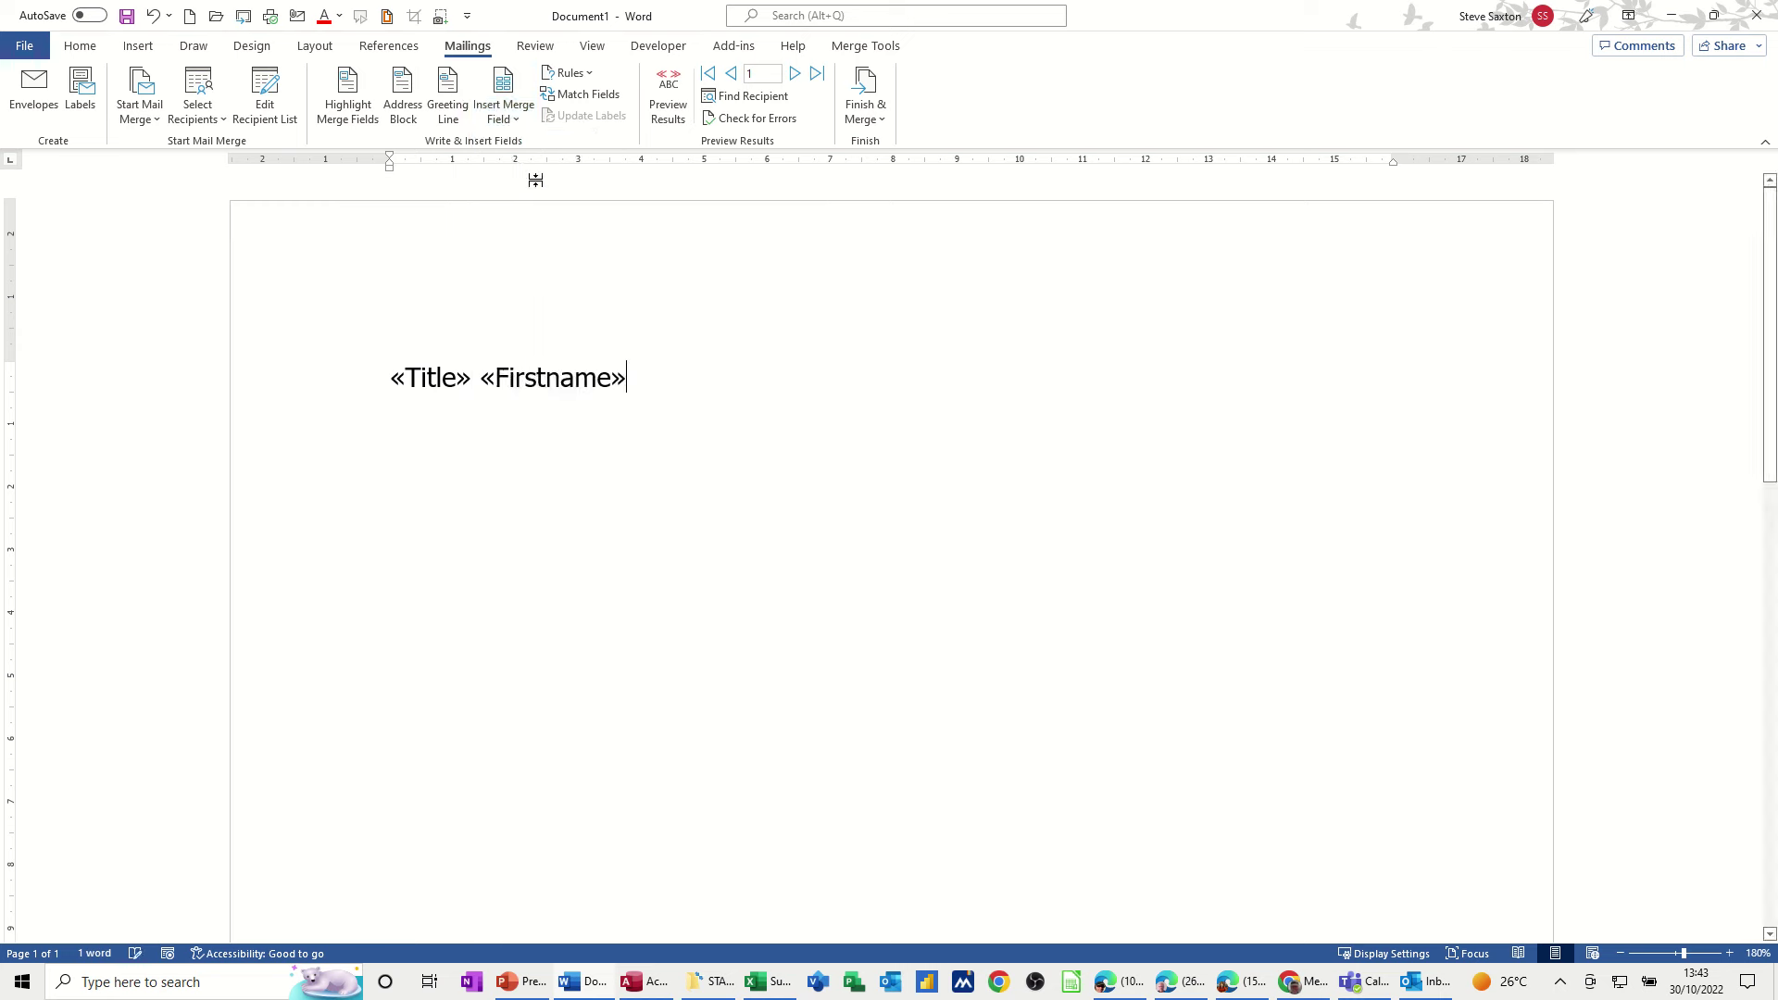
{"action": "left_click", "coordinate": [511, 116]}
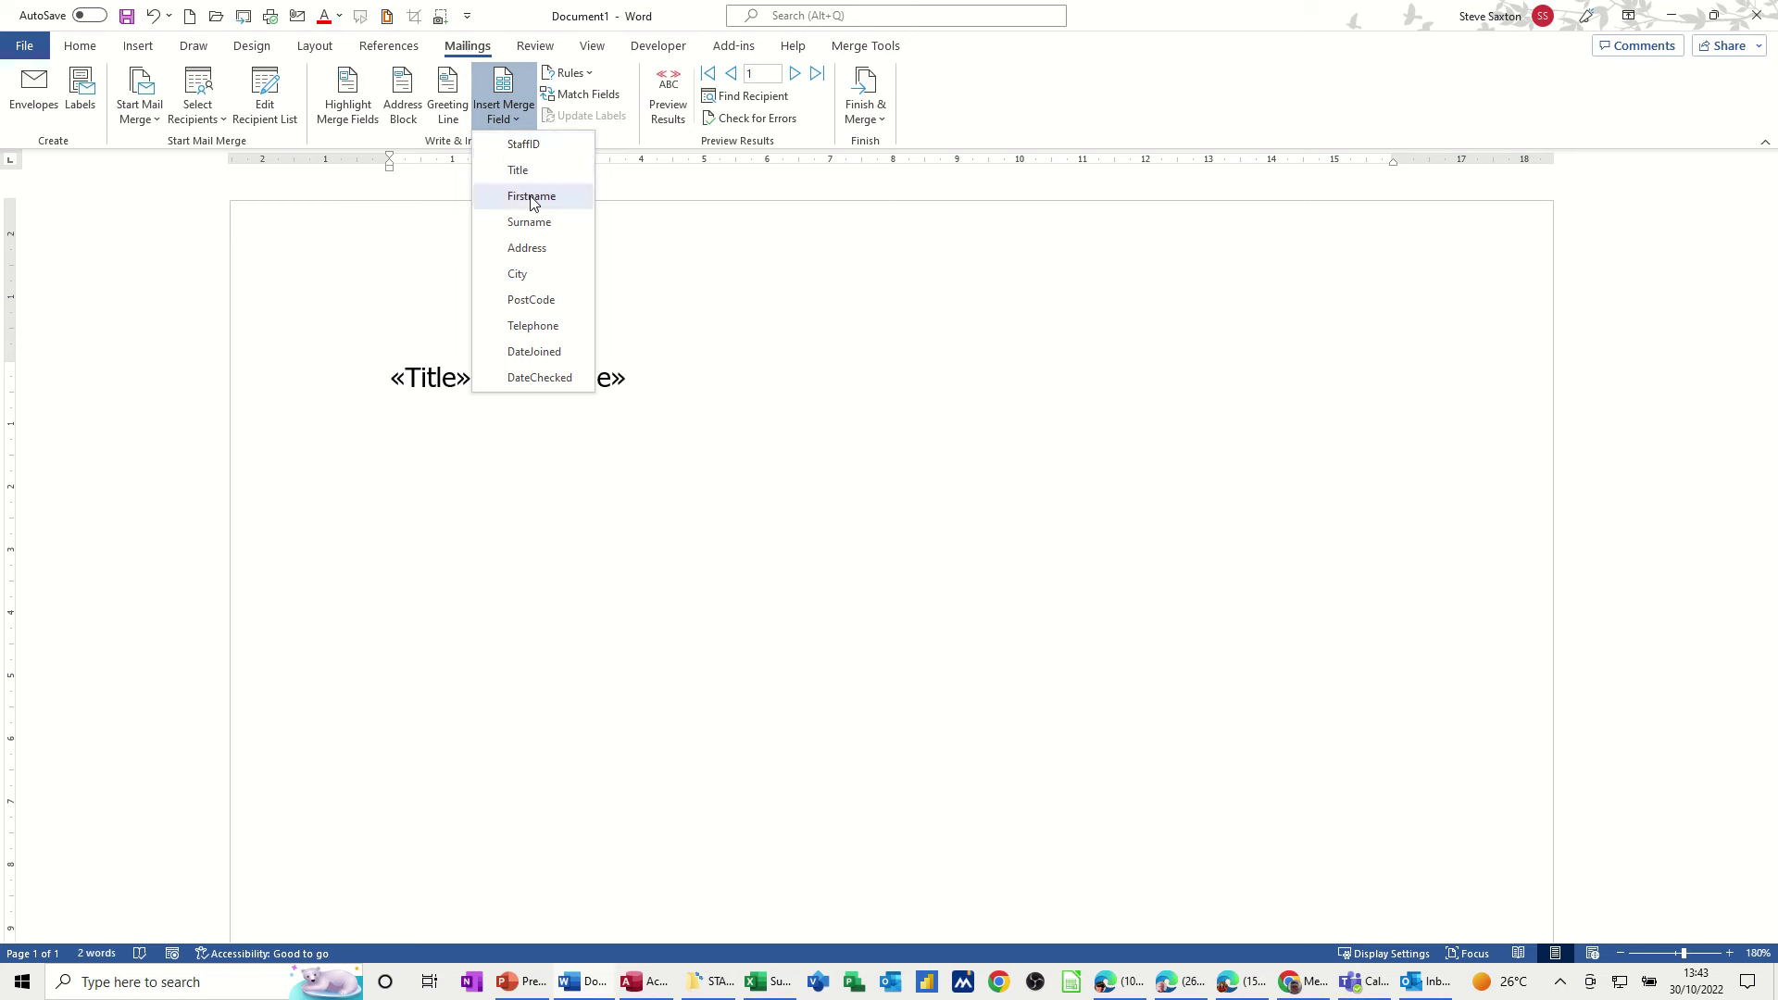
{"action": "left_click", "coordinate": [529, 222]}
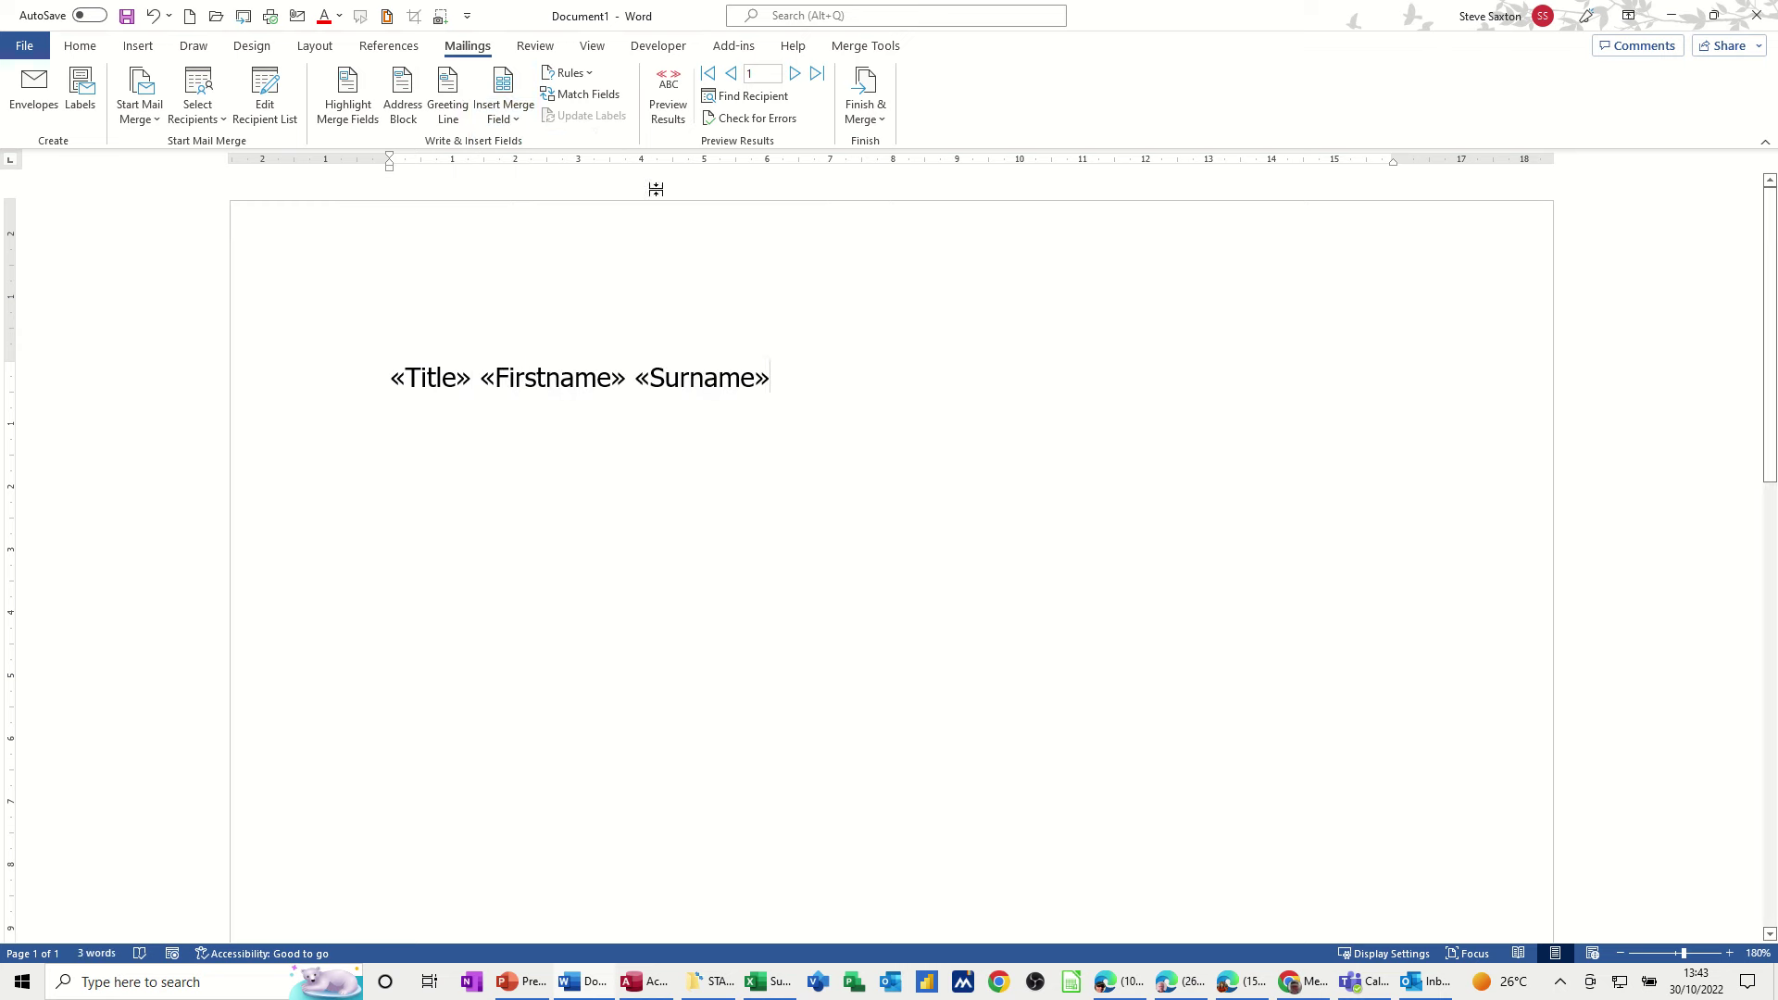
Step: Preview results for the next two recipients, then return to the first record
{"action": "left_click", "coordinate": [668, 102]}
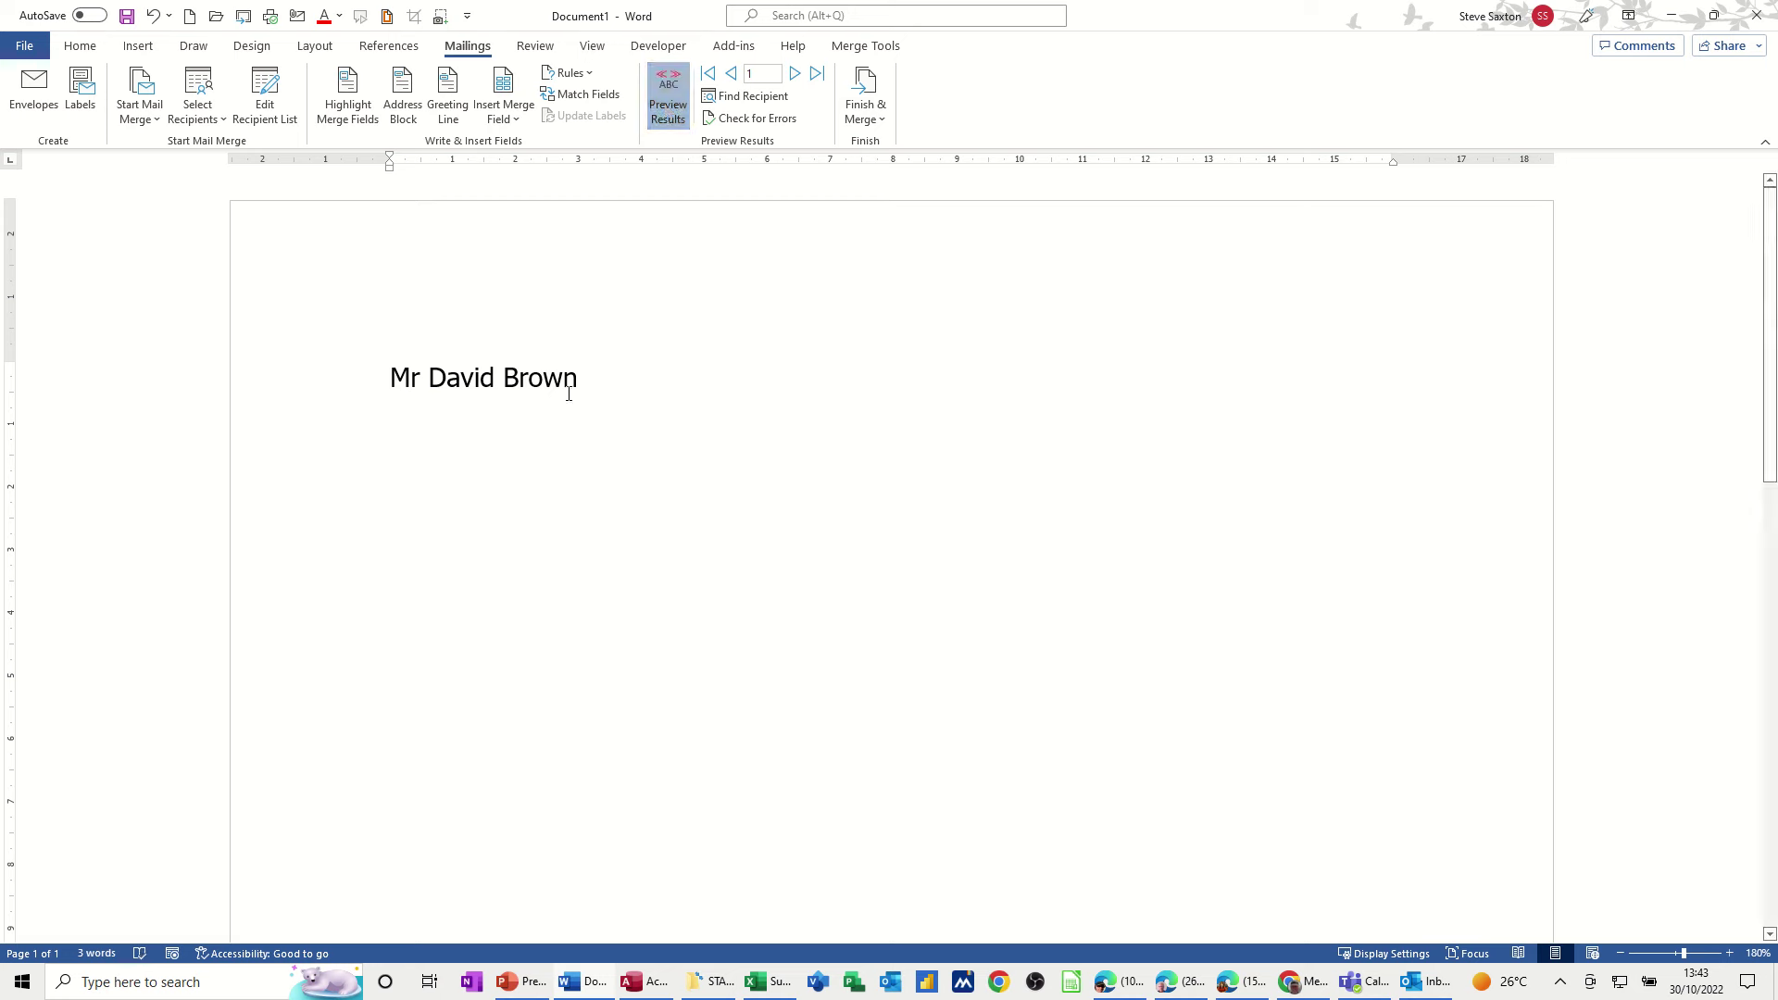
{"action": "left_click", "coordinate": [795, 75]}
{"action": "left_click", "coordinate": [795, 75]}
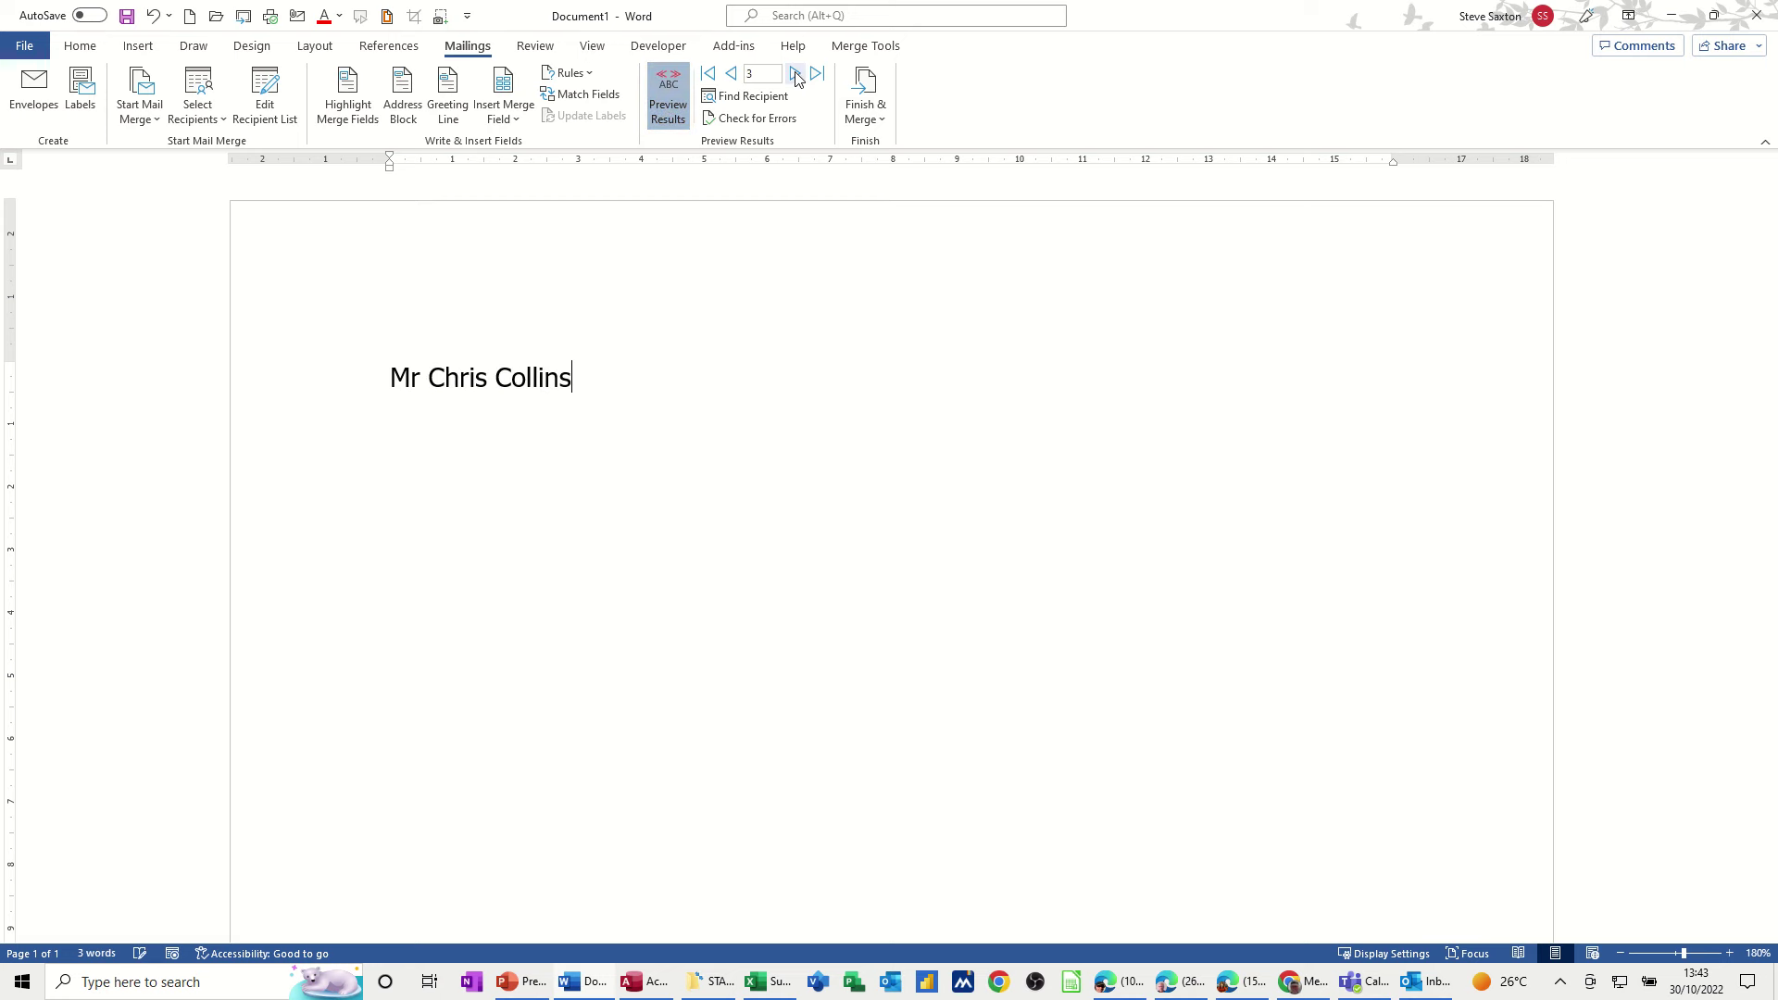
{"action": "left_click", "coordinate": [709, 75]}
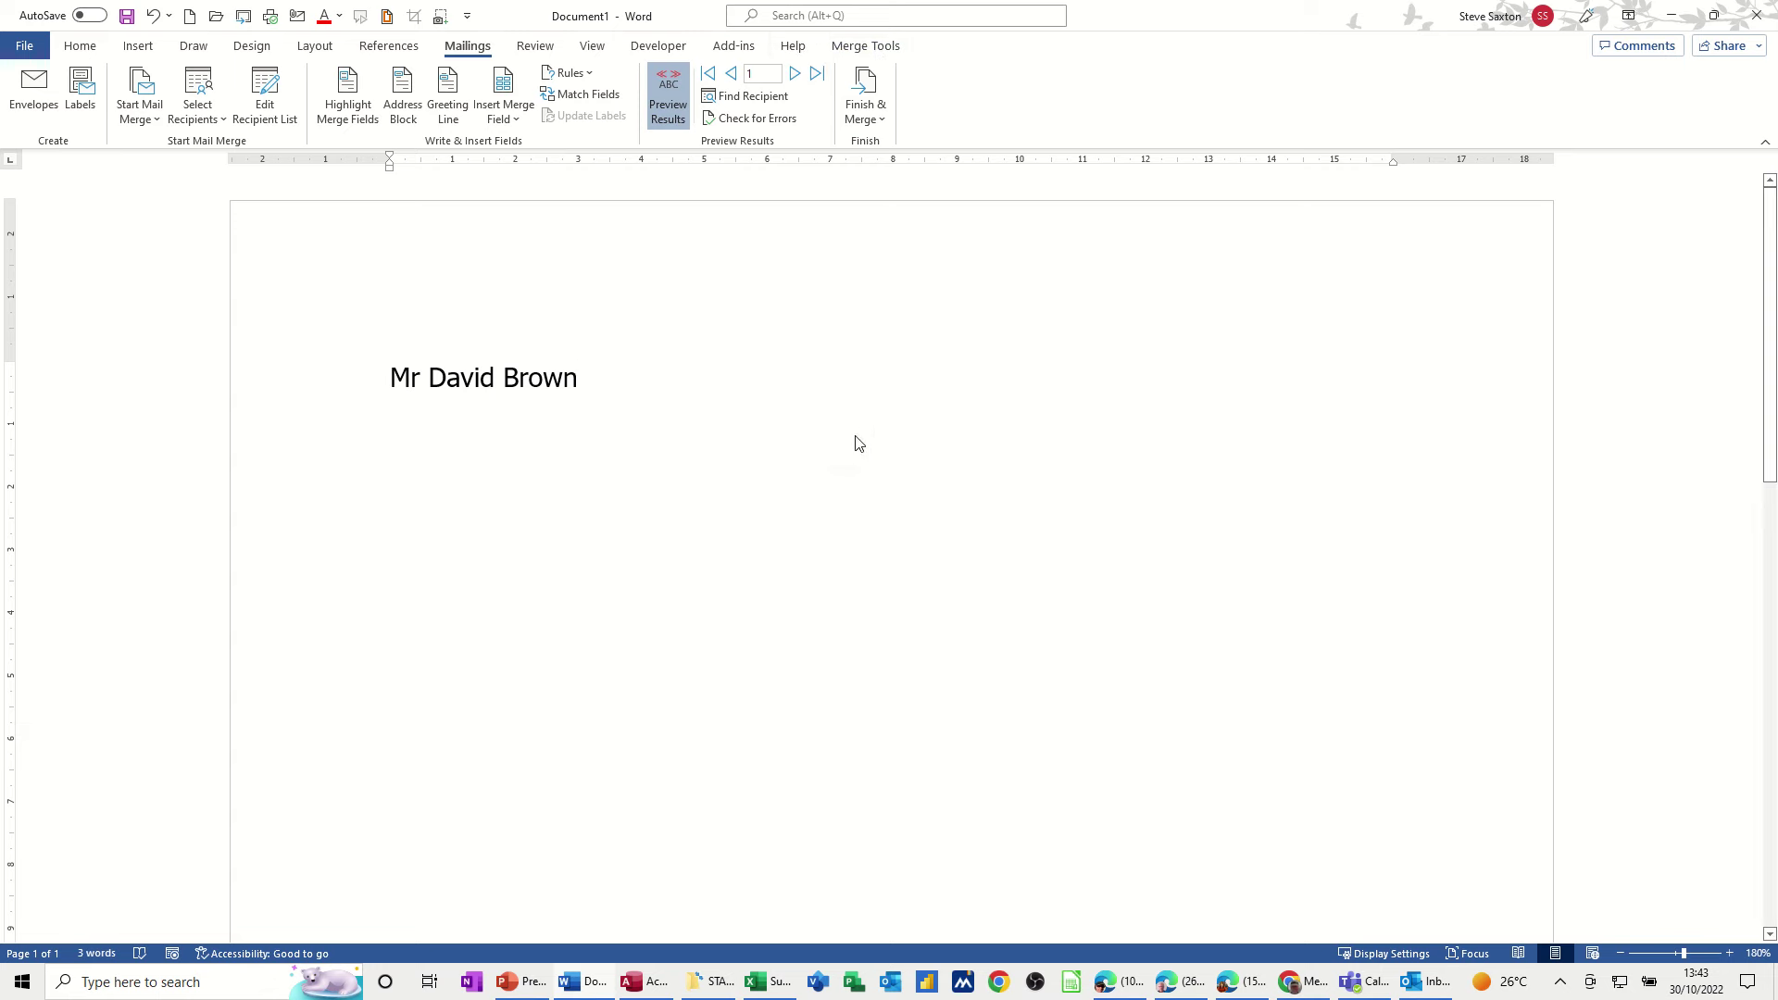
Step: Save the letter in Documents as 'main pdf letter.docx' using F12
{"action": "key", "text": "F12"}
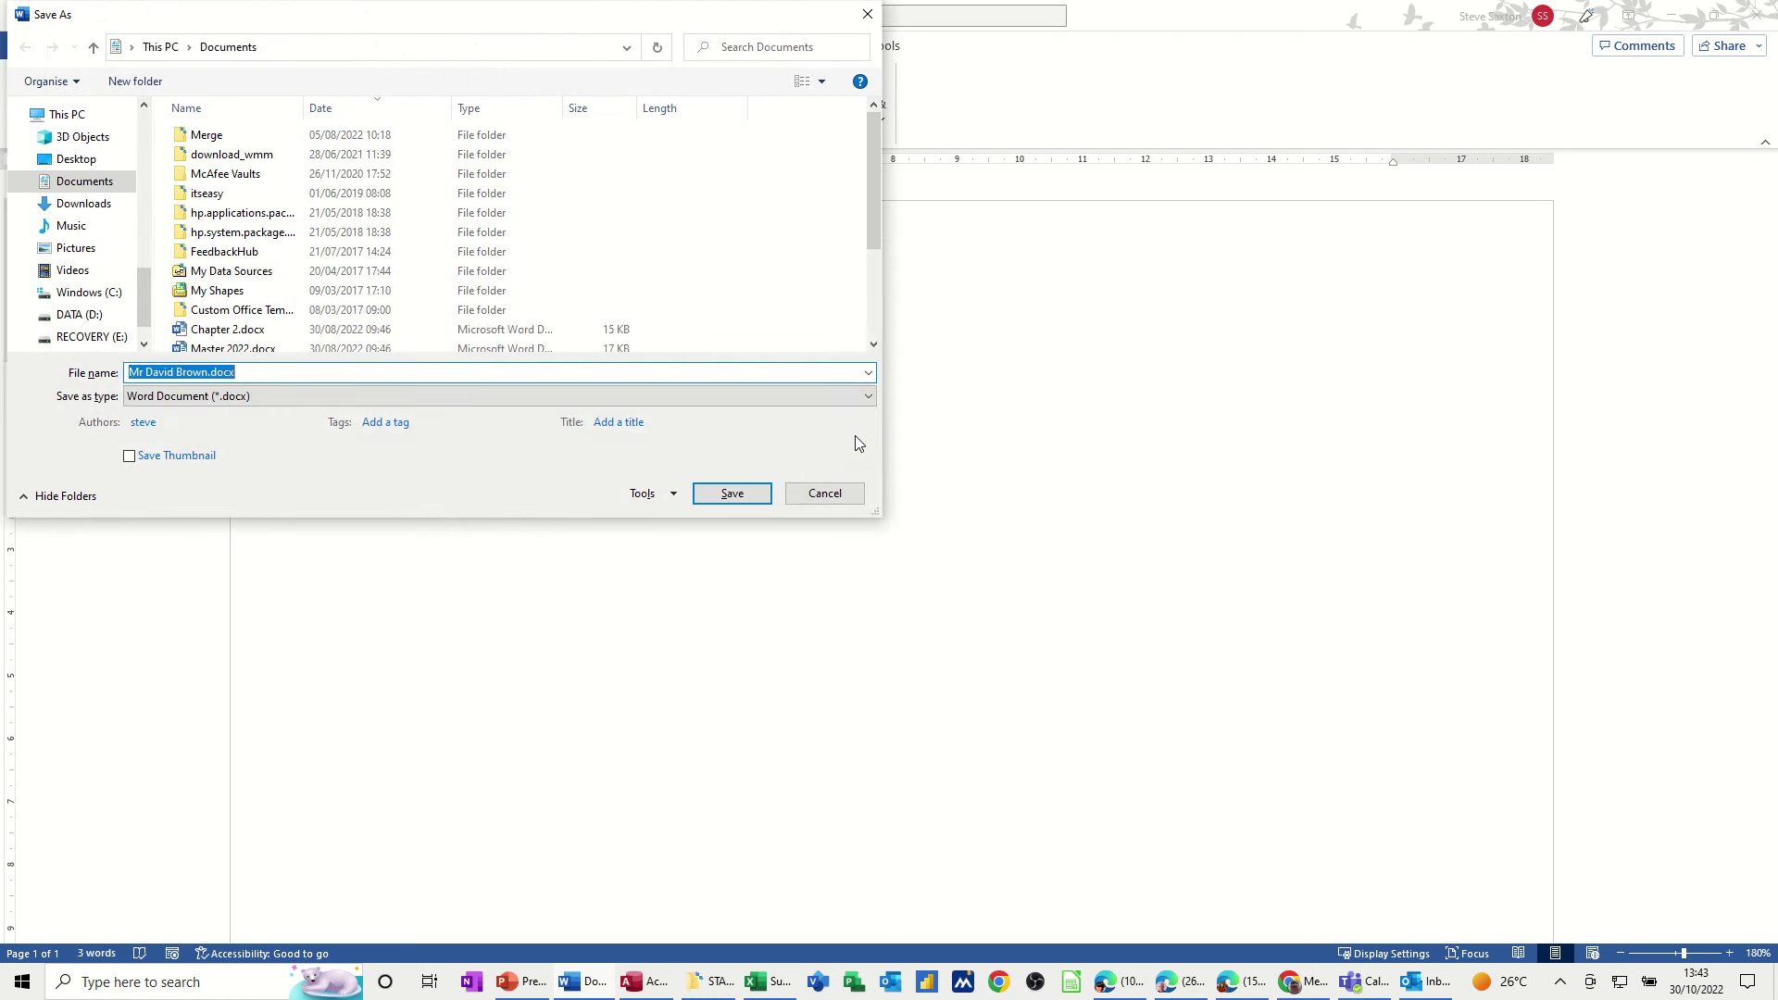
{"action": "type", "text": "main"}
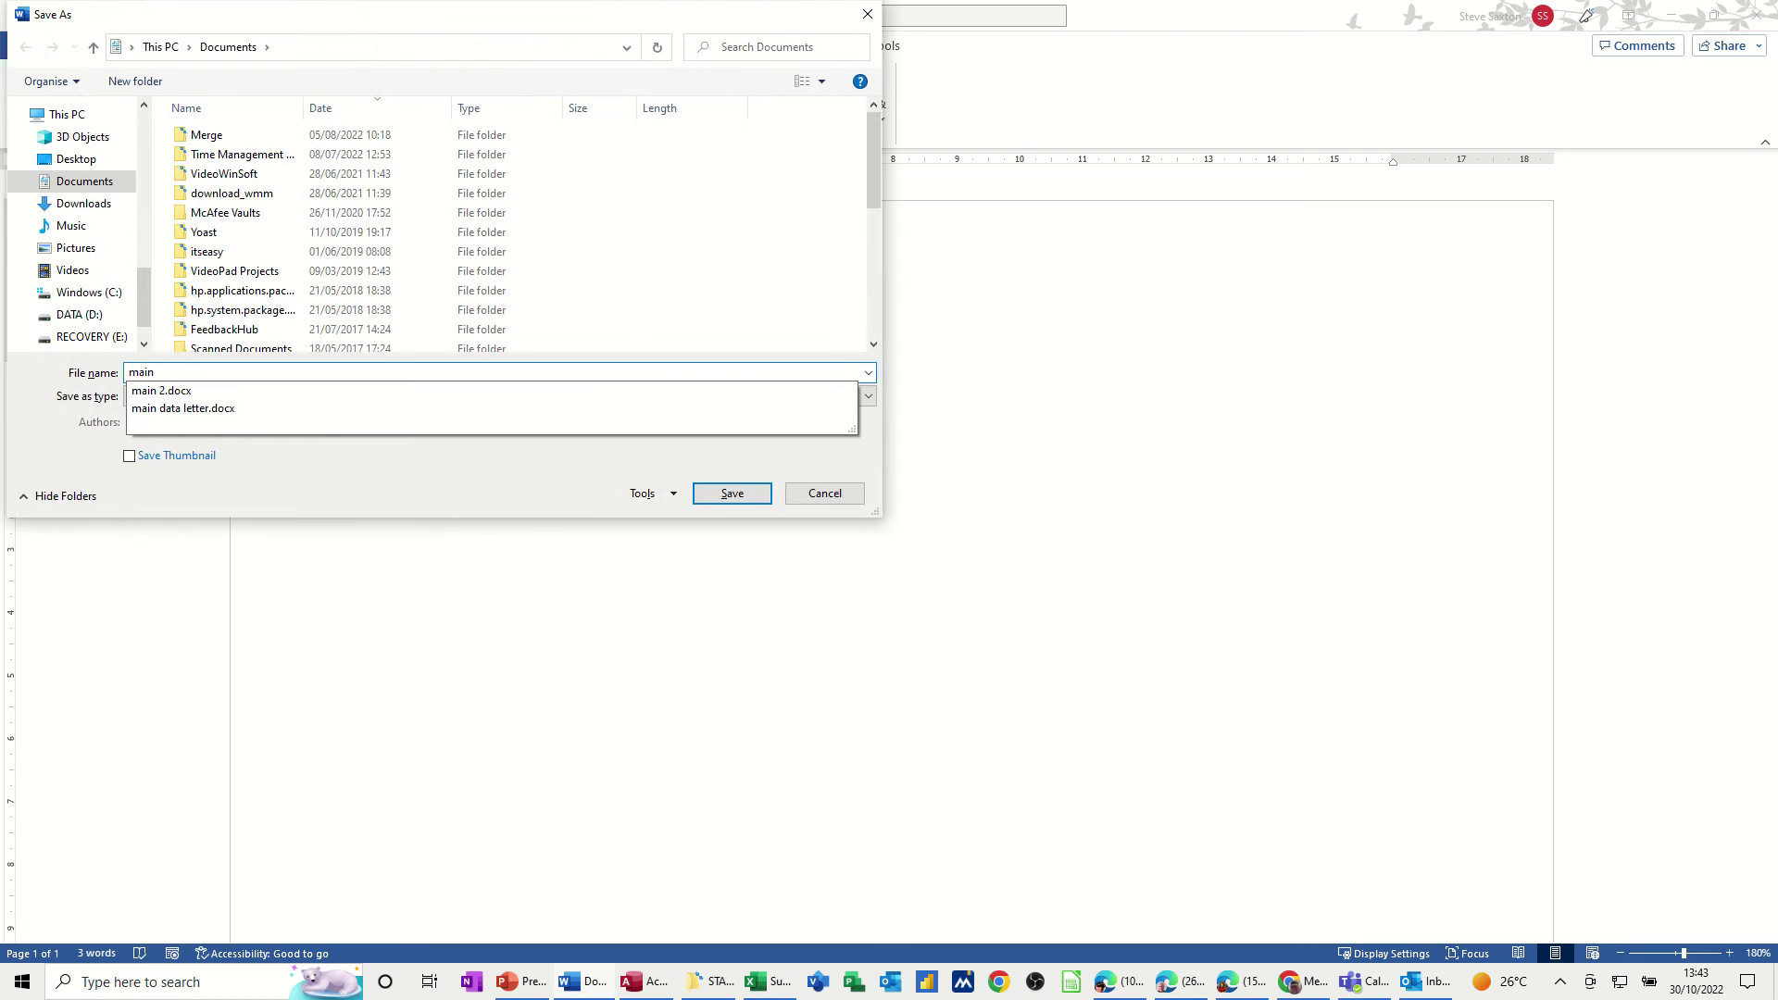
{"action": "type", "text": " pdf"}
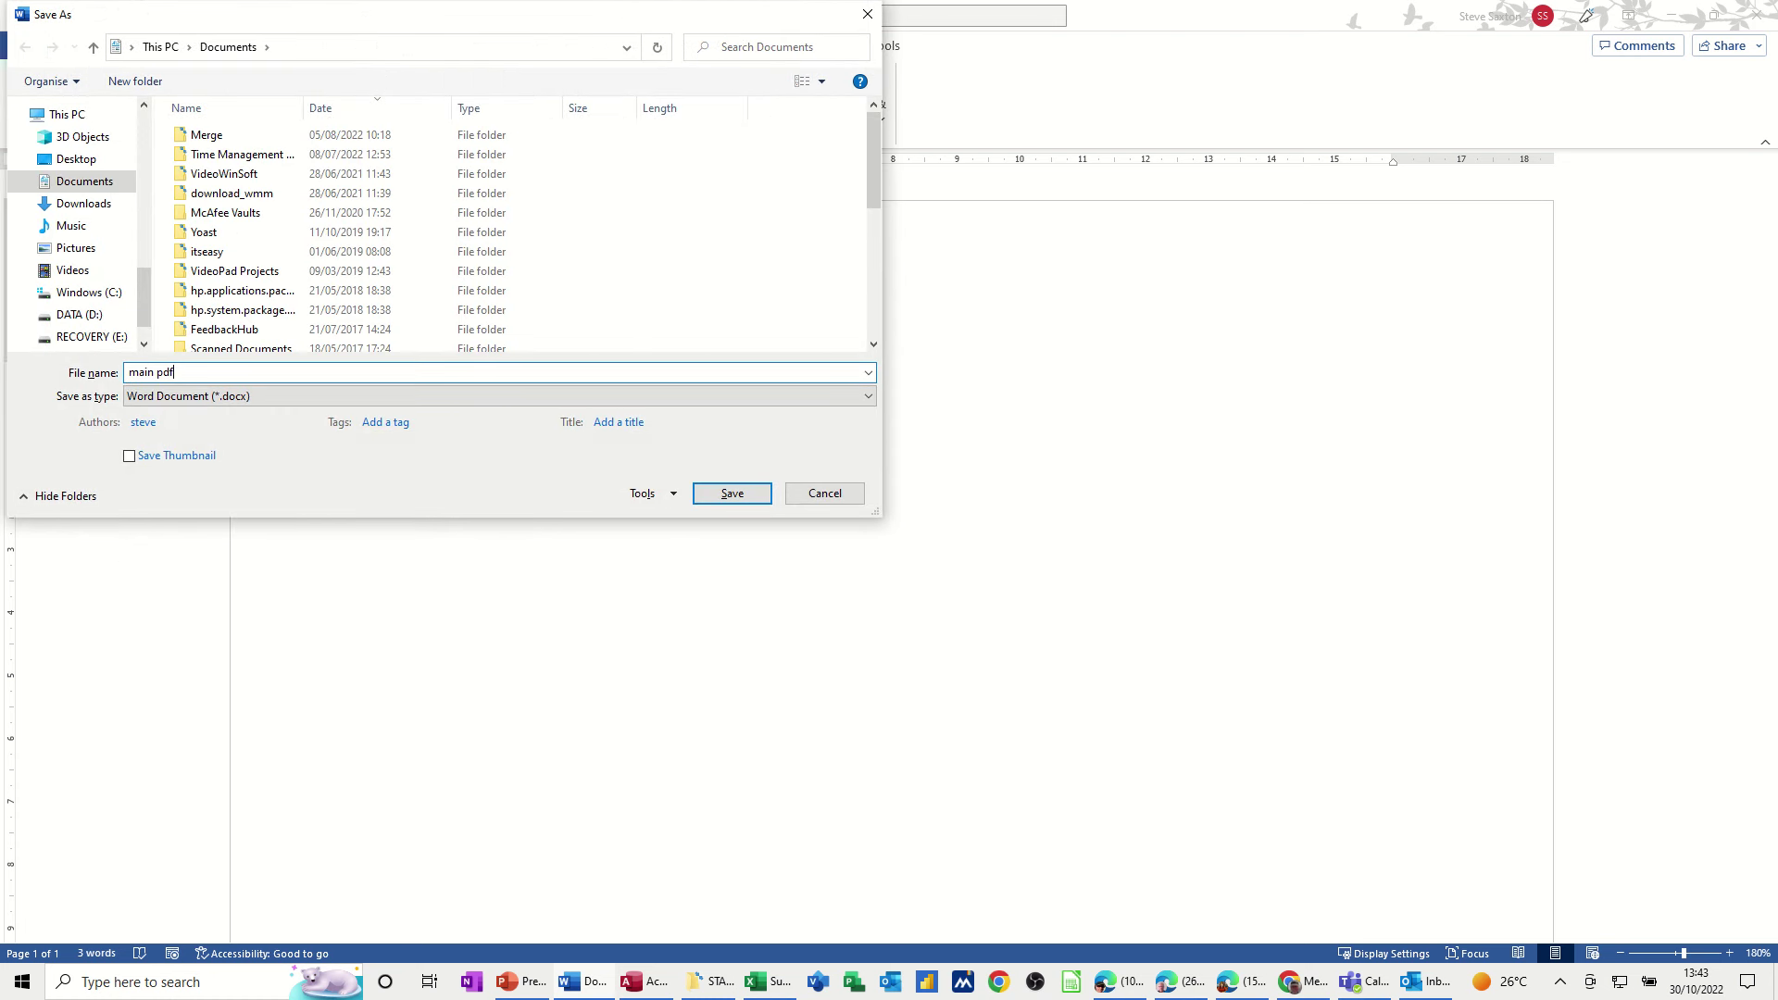
{"action": "type", "text": " letter"}
{"action": "left_click", "coordinate": [730, 495]}
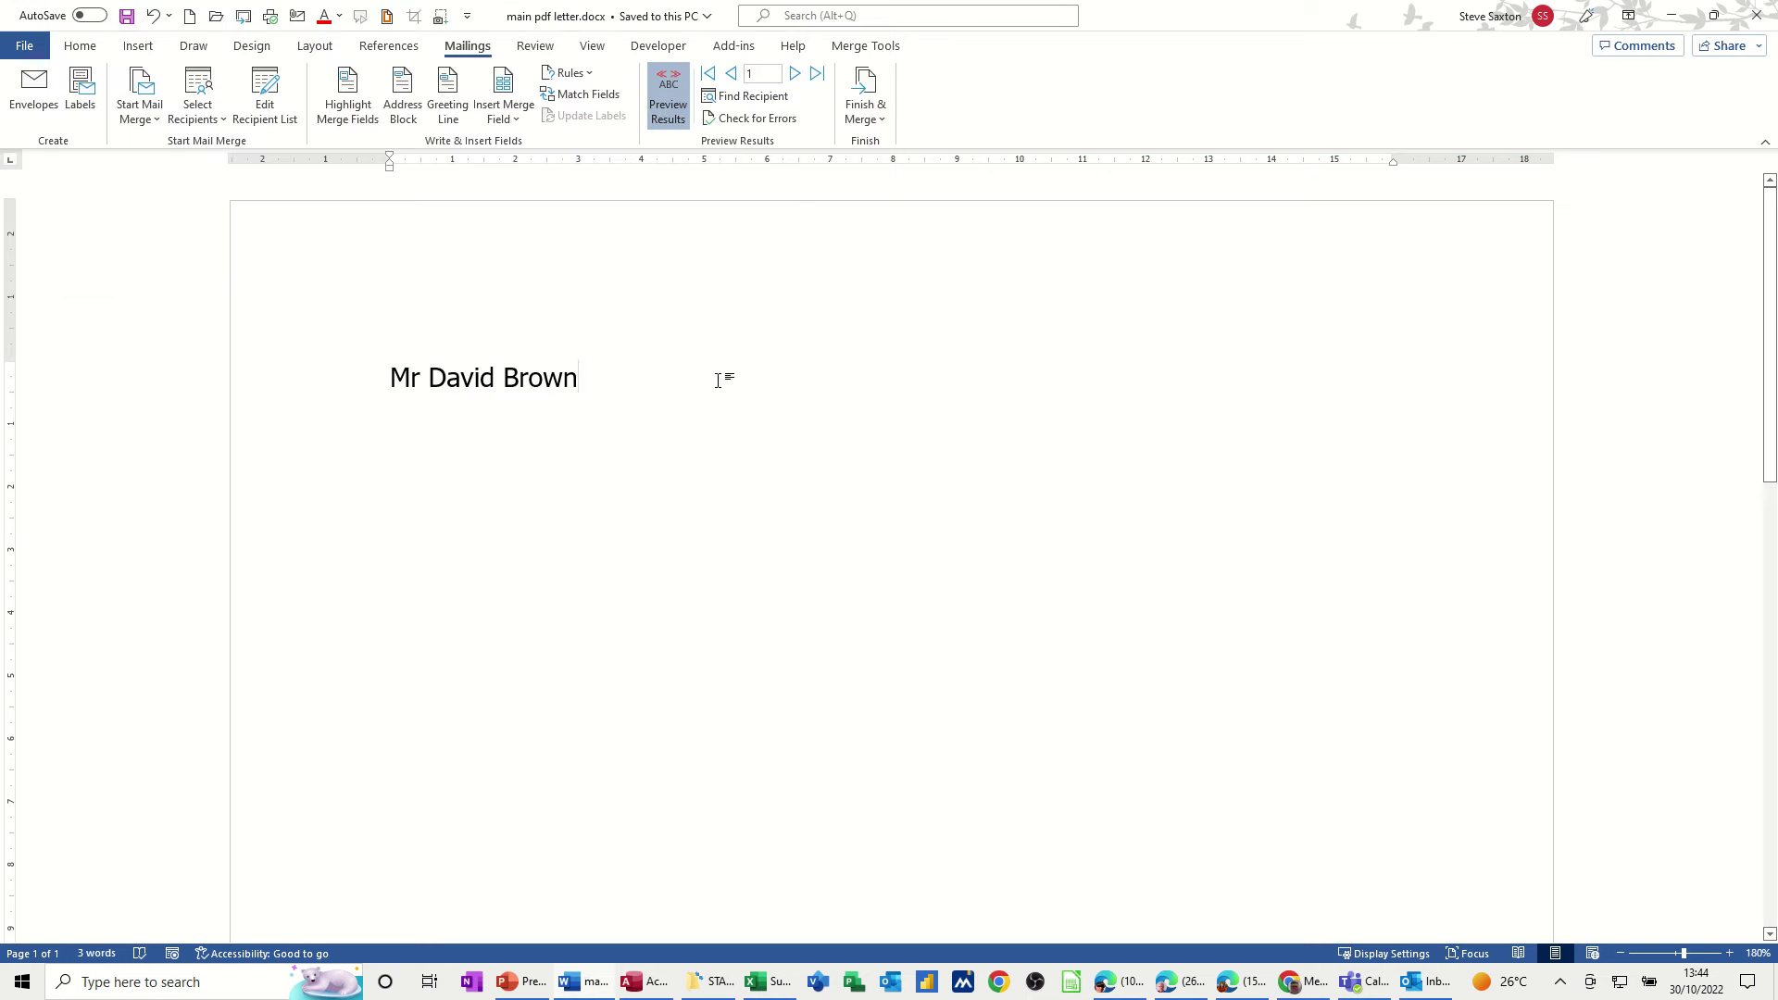
Step: Start Merge to Individual Docs with Surname as the filename field
{"action": "left_click", "coordinate": [851, 49]}
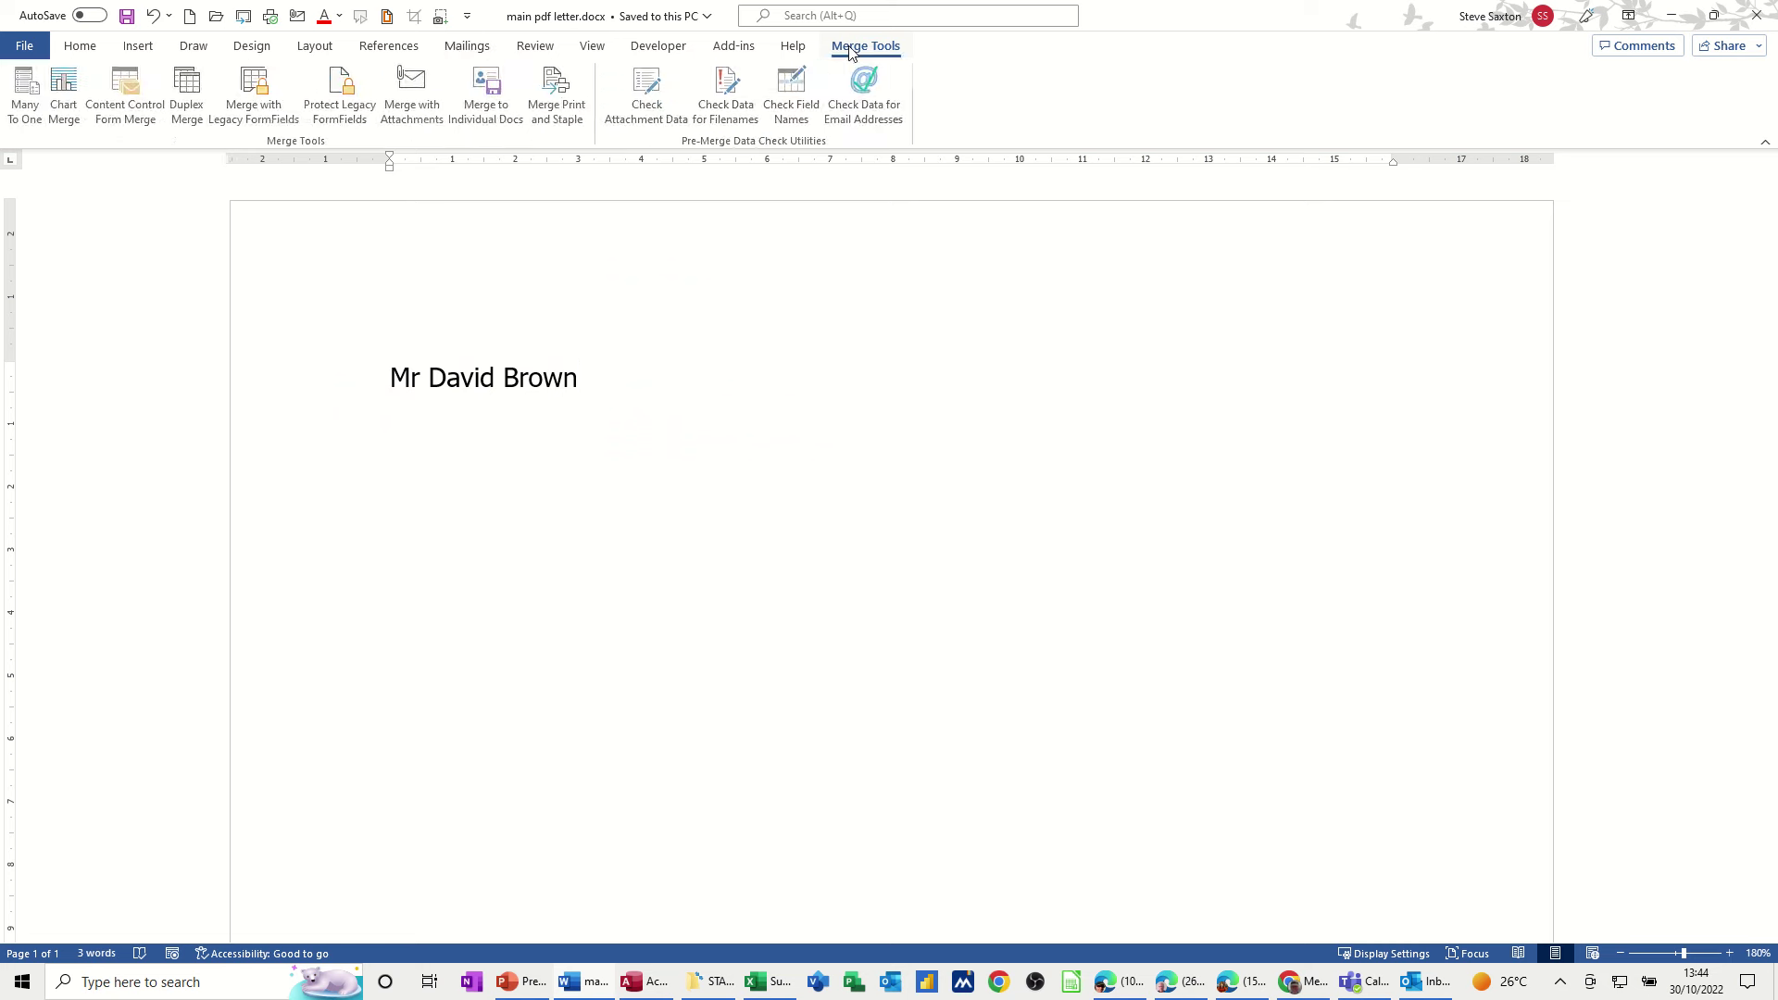
{"action": "left_click", "coordinate": [494, 104]}
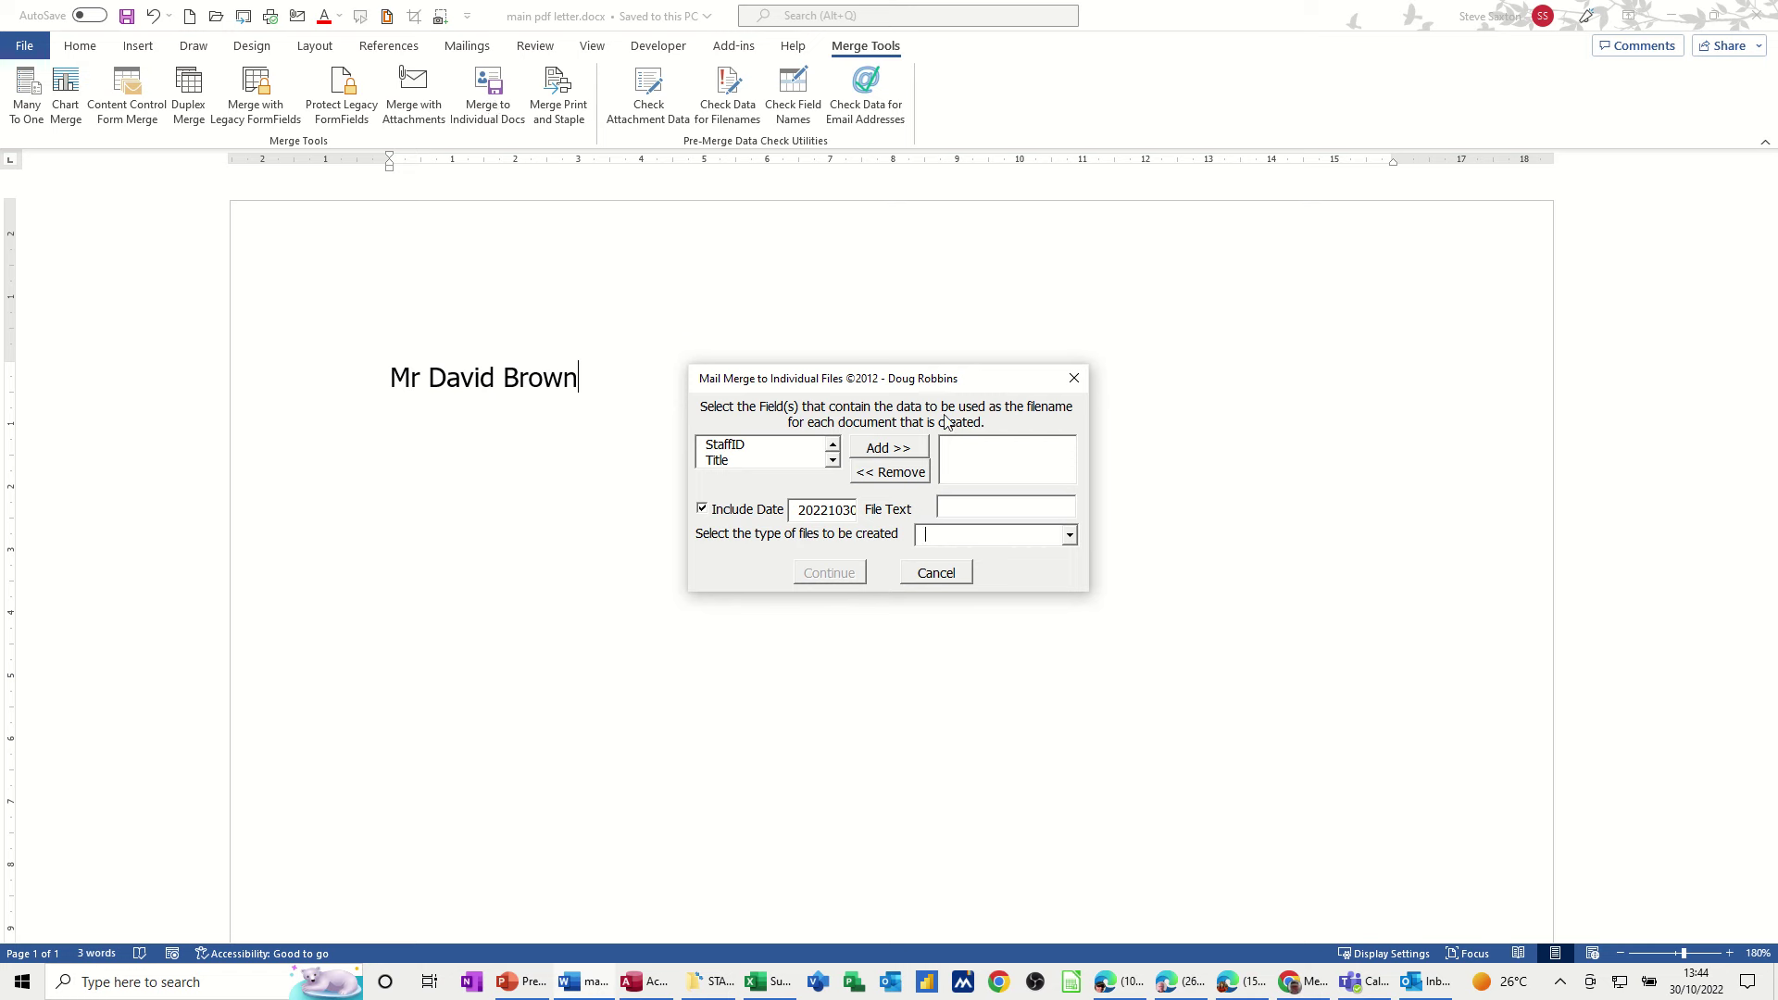
{"action": "left_click", "coordinate": [833, 463]}
{"action": "left_click", "coordinate": [833, 463]}
{"action": "left_click", "coordinate": [778, 464]}
{"action": "left_click", "coordinate": [892, 451]}
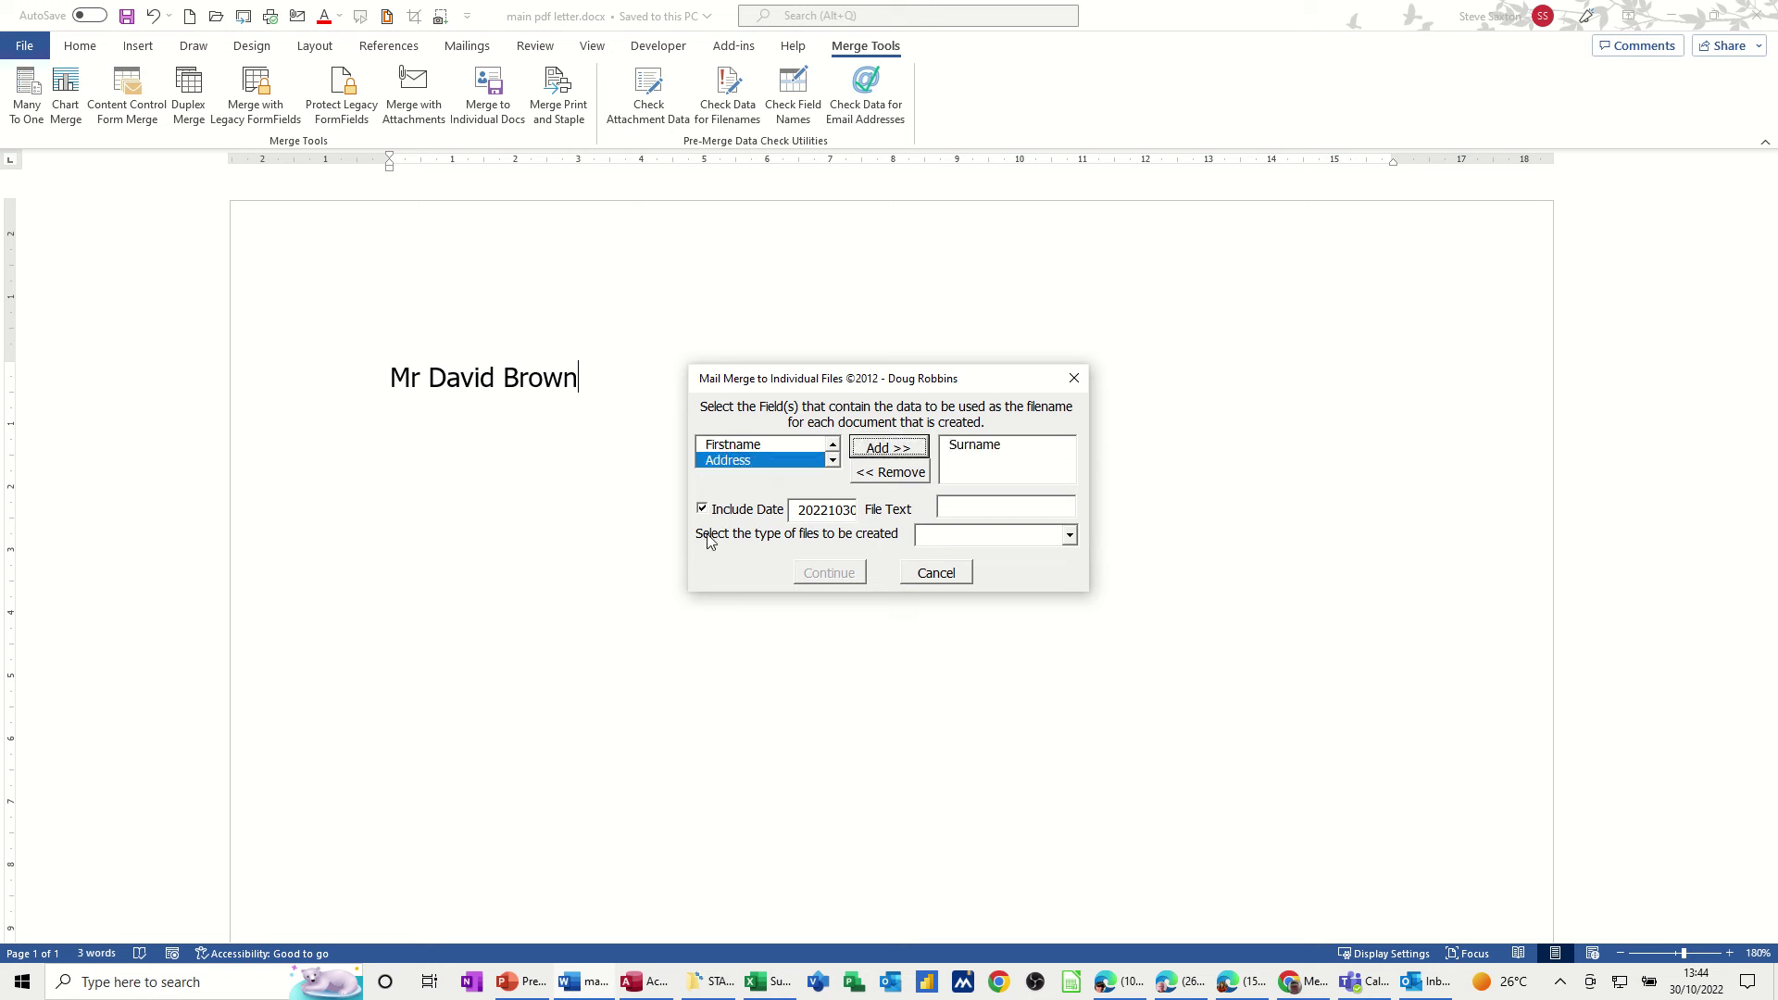
Step: Choose PDF Documents as the output type and merge records 1 to 14
{"action": "left_click", "coordinate": [1071, 539]}
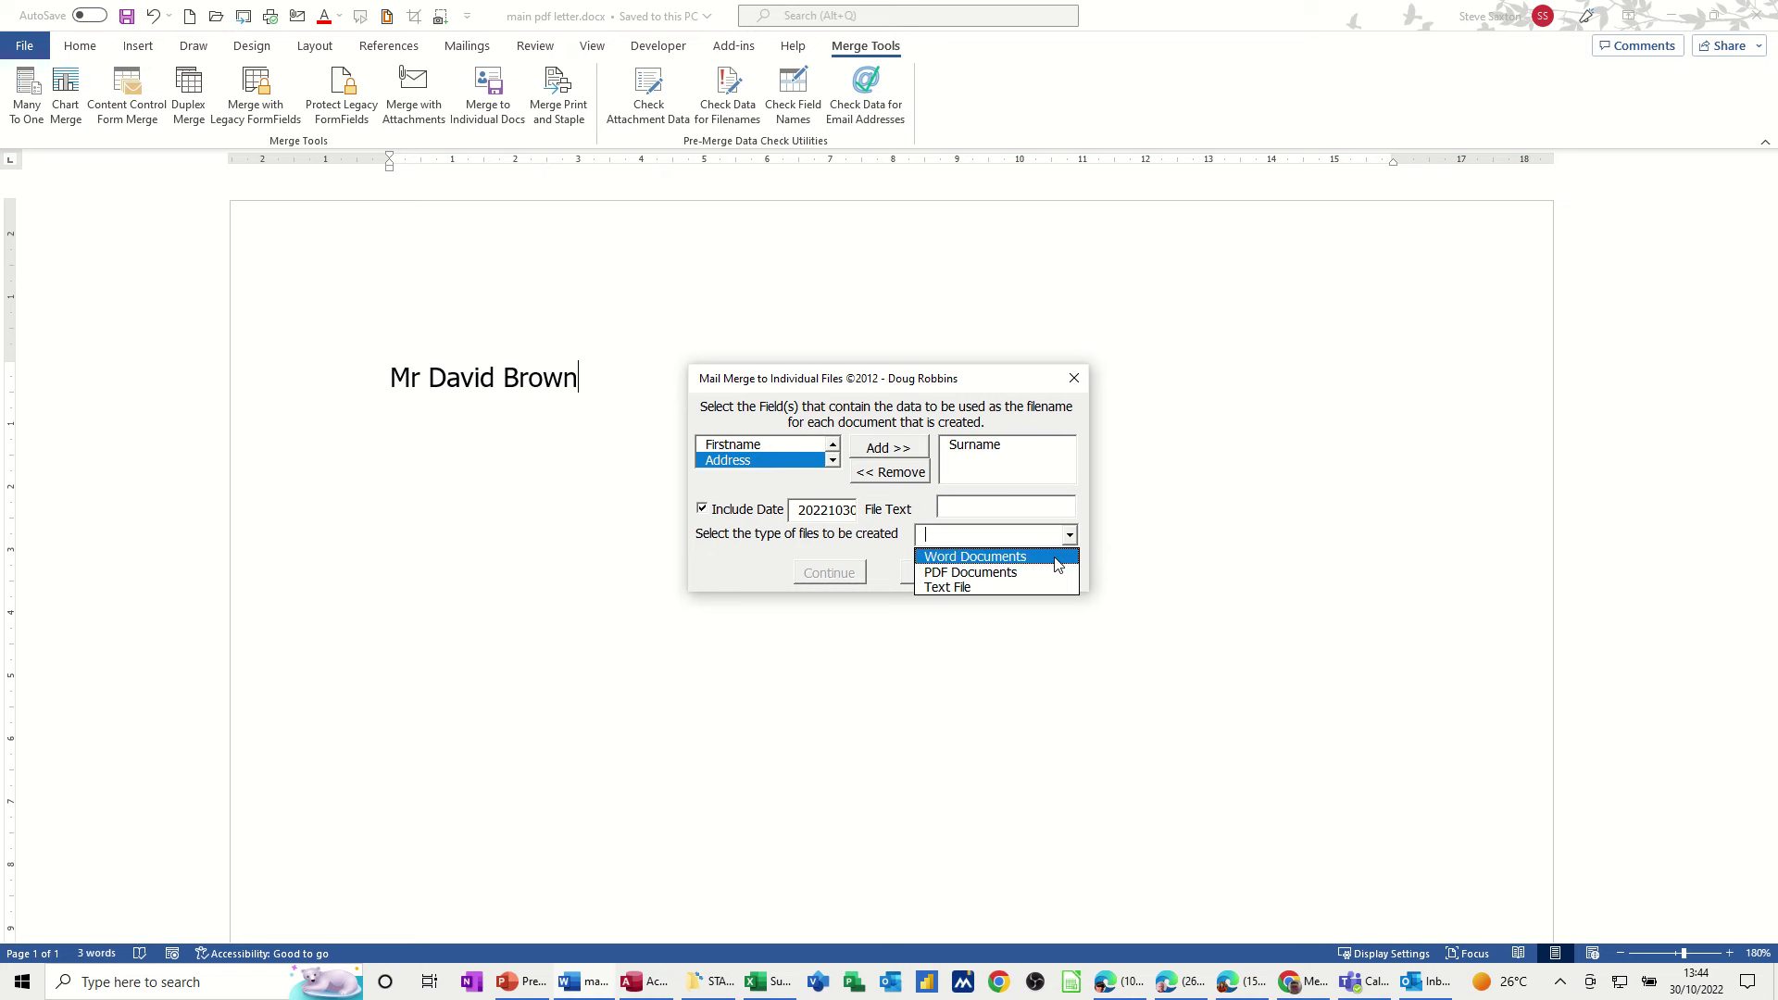
{"action": "left_click", "coordinate": [1022, 572]}
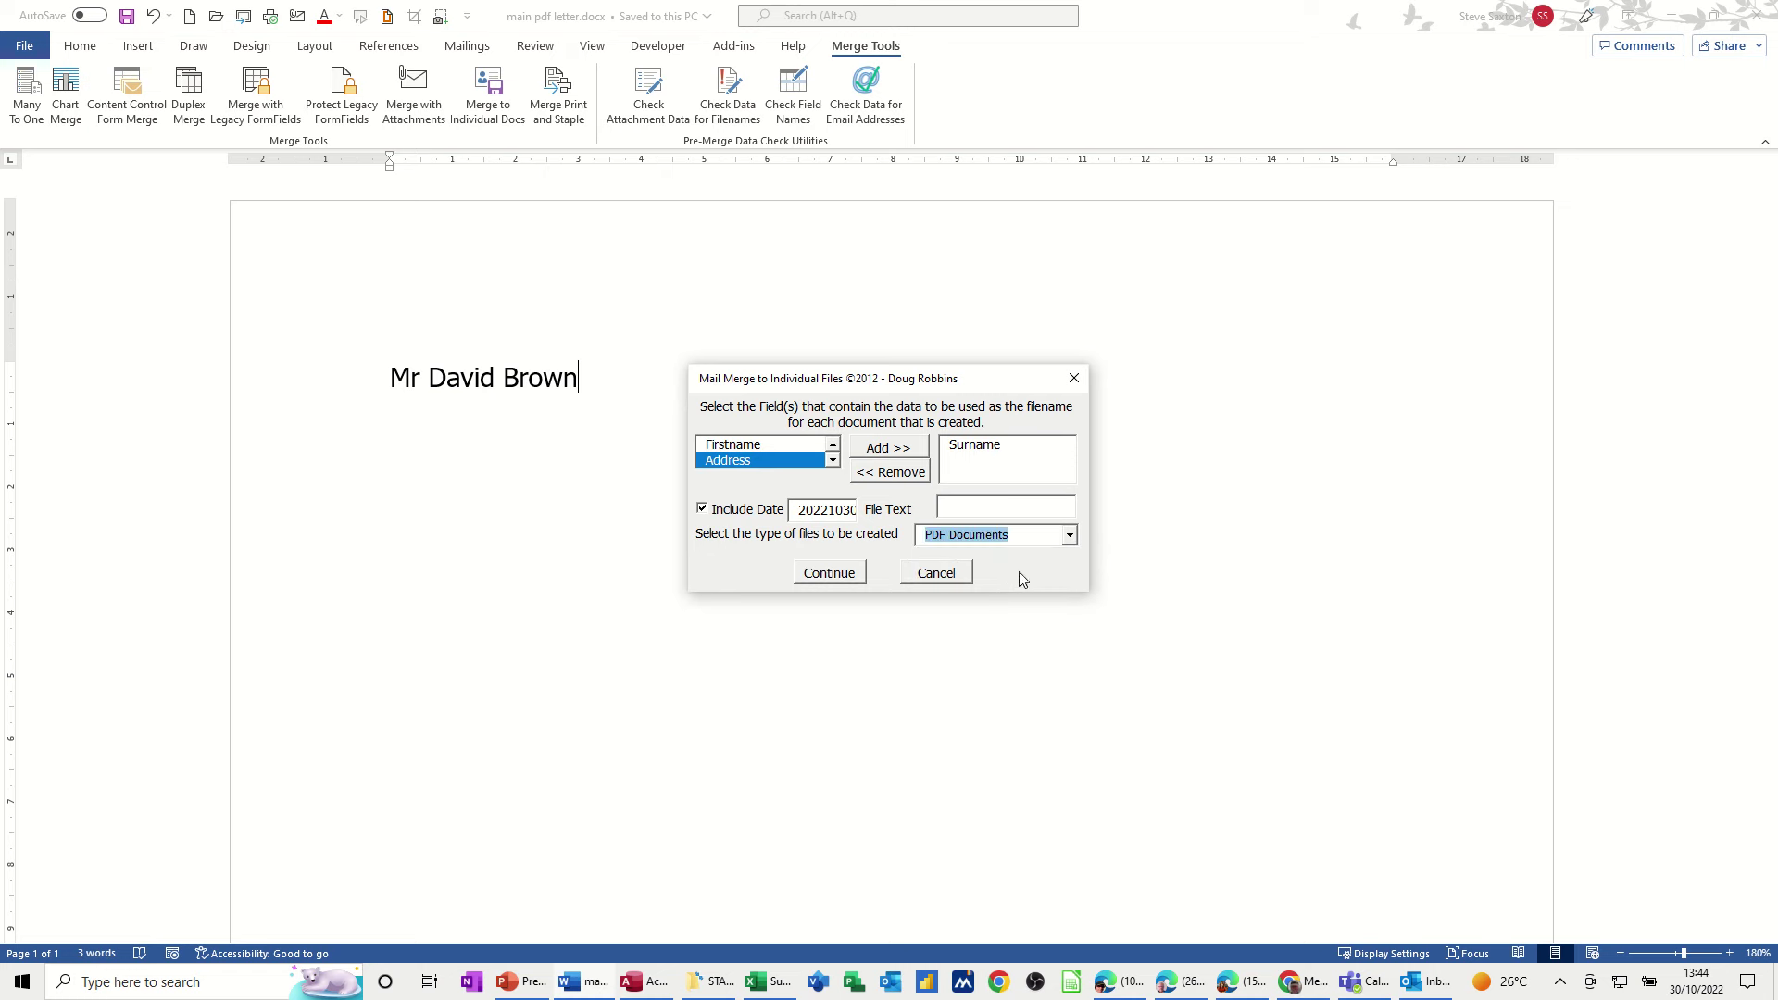
{"action": "left_click", "coordinate": [844, 576]}
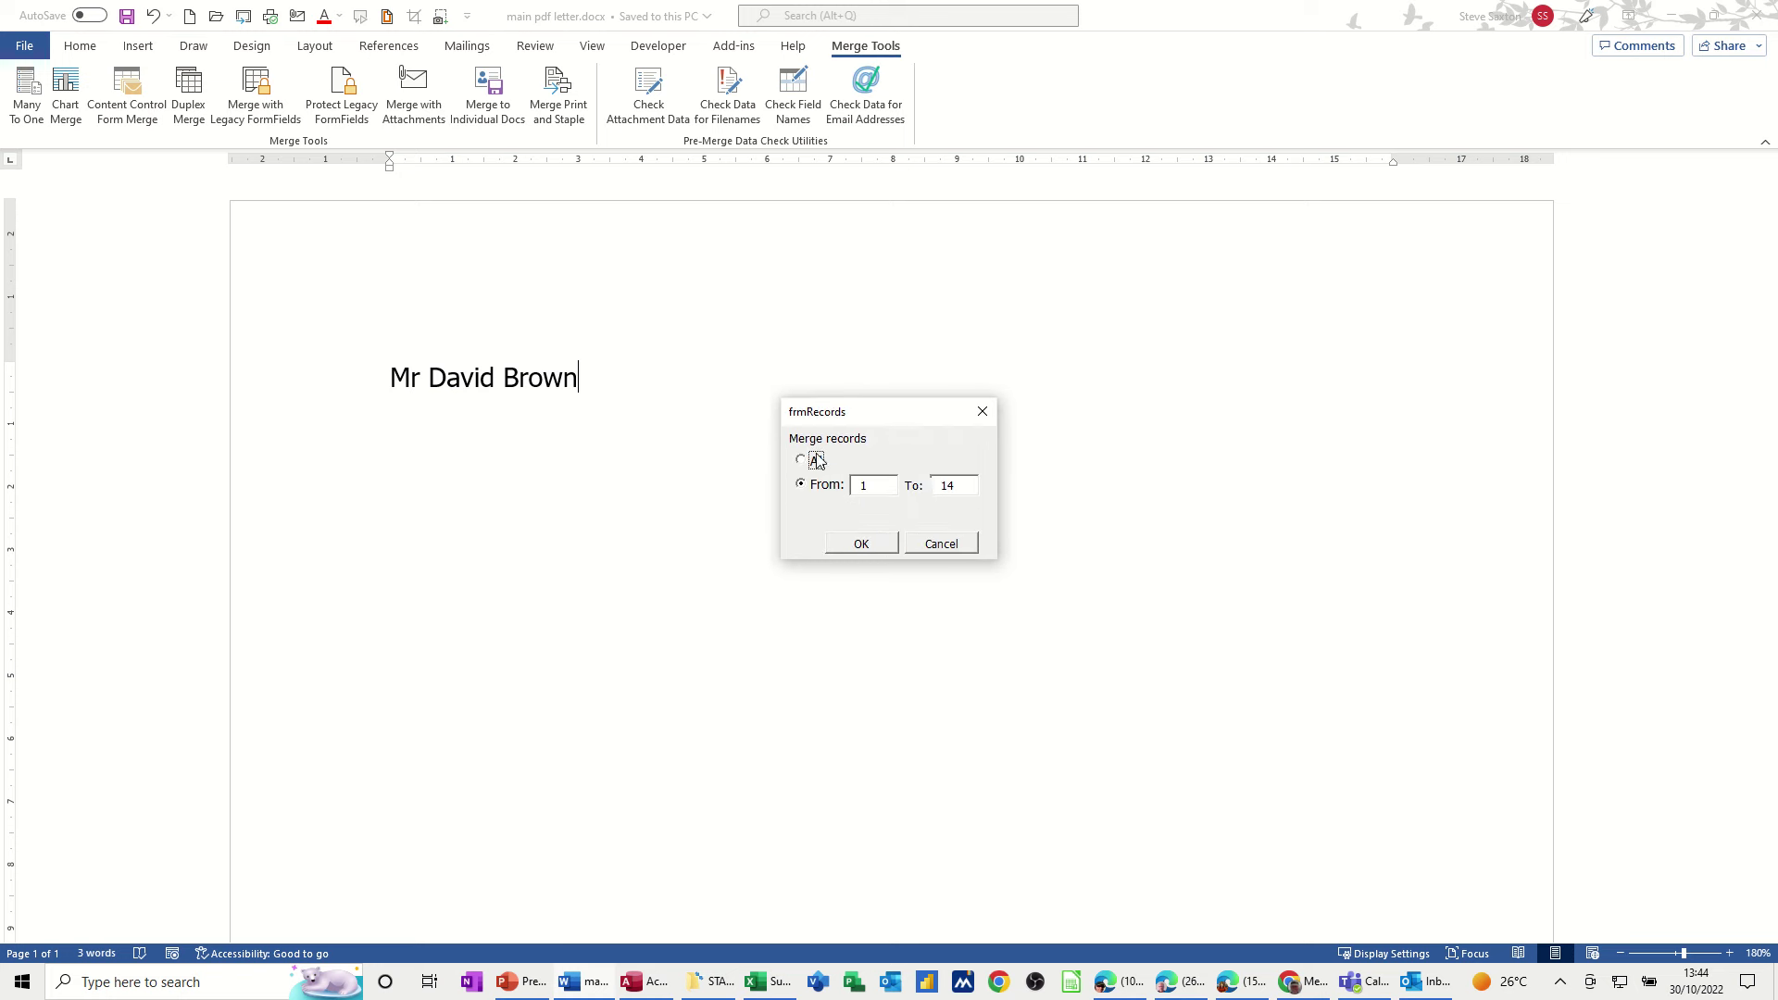
{"action": "left_click", "coordinate": [863, 545]}
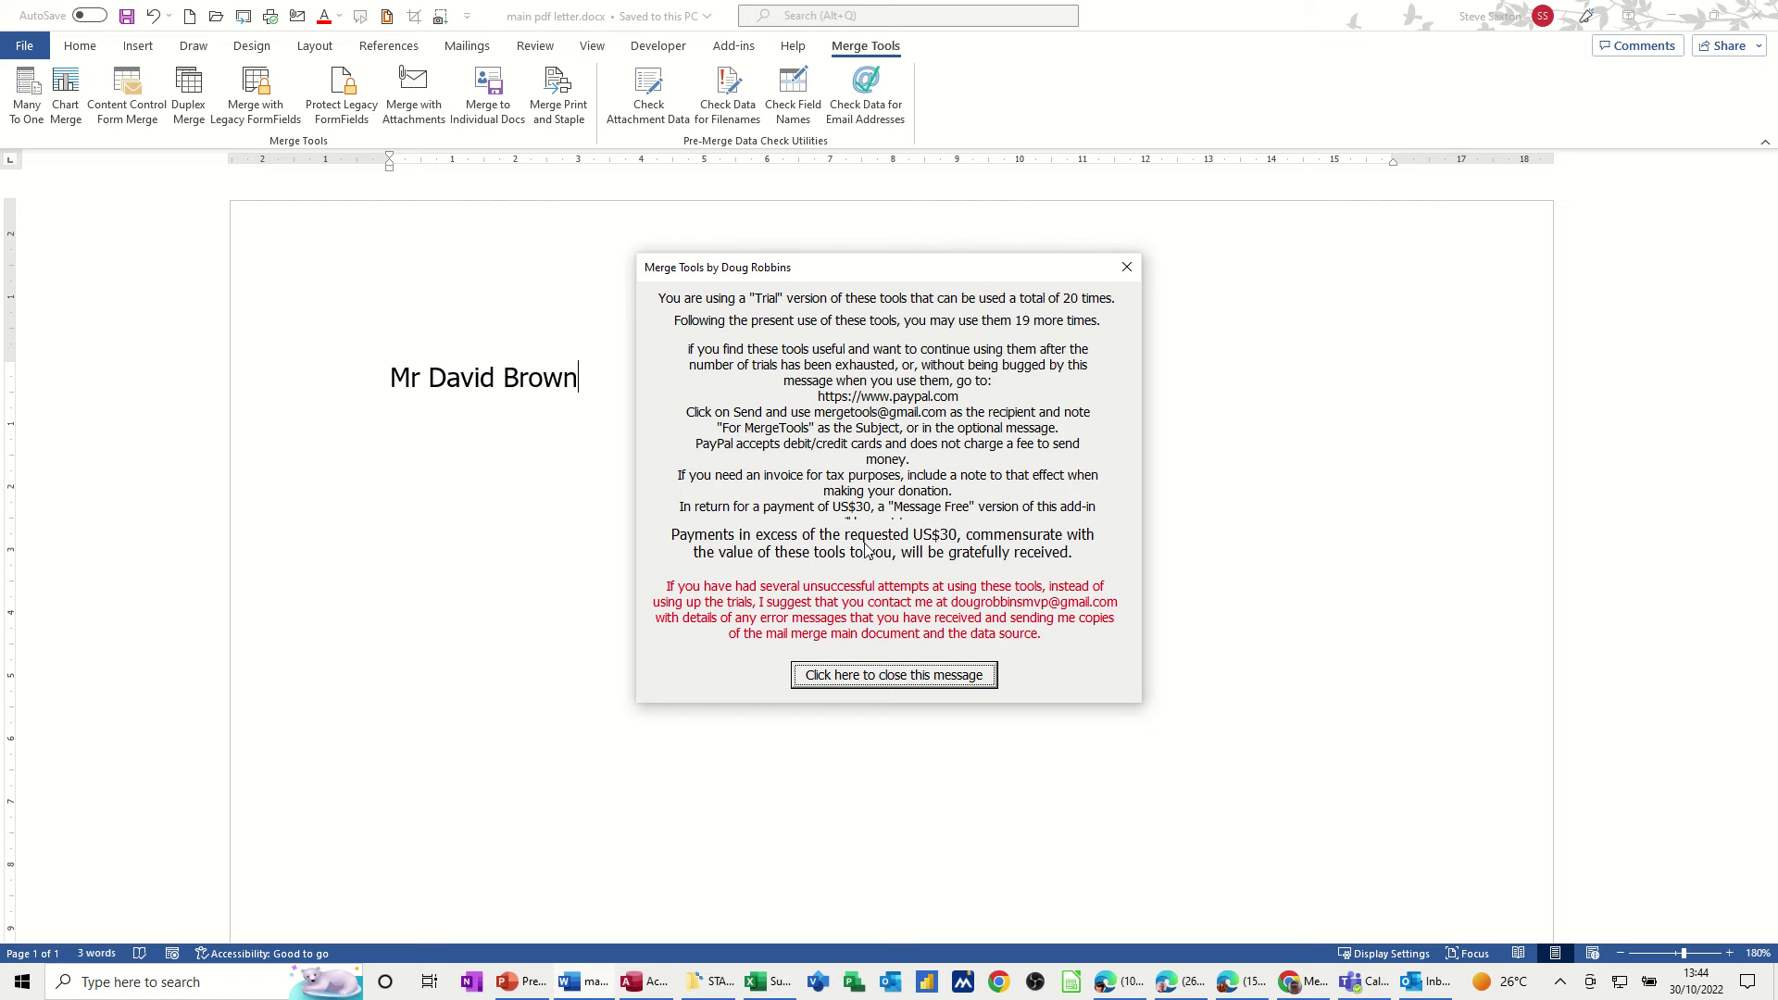
Step: Dismiss the trial notice, then create a PDF folder in Documents as the merge output location
{"action": "left_click", "coordinate": [893, 676]}
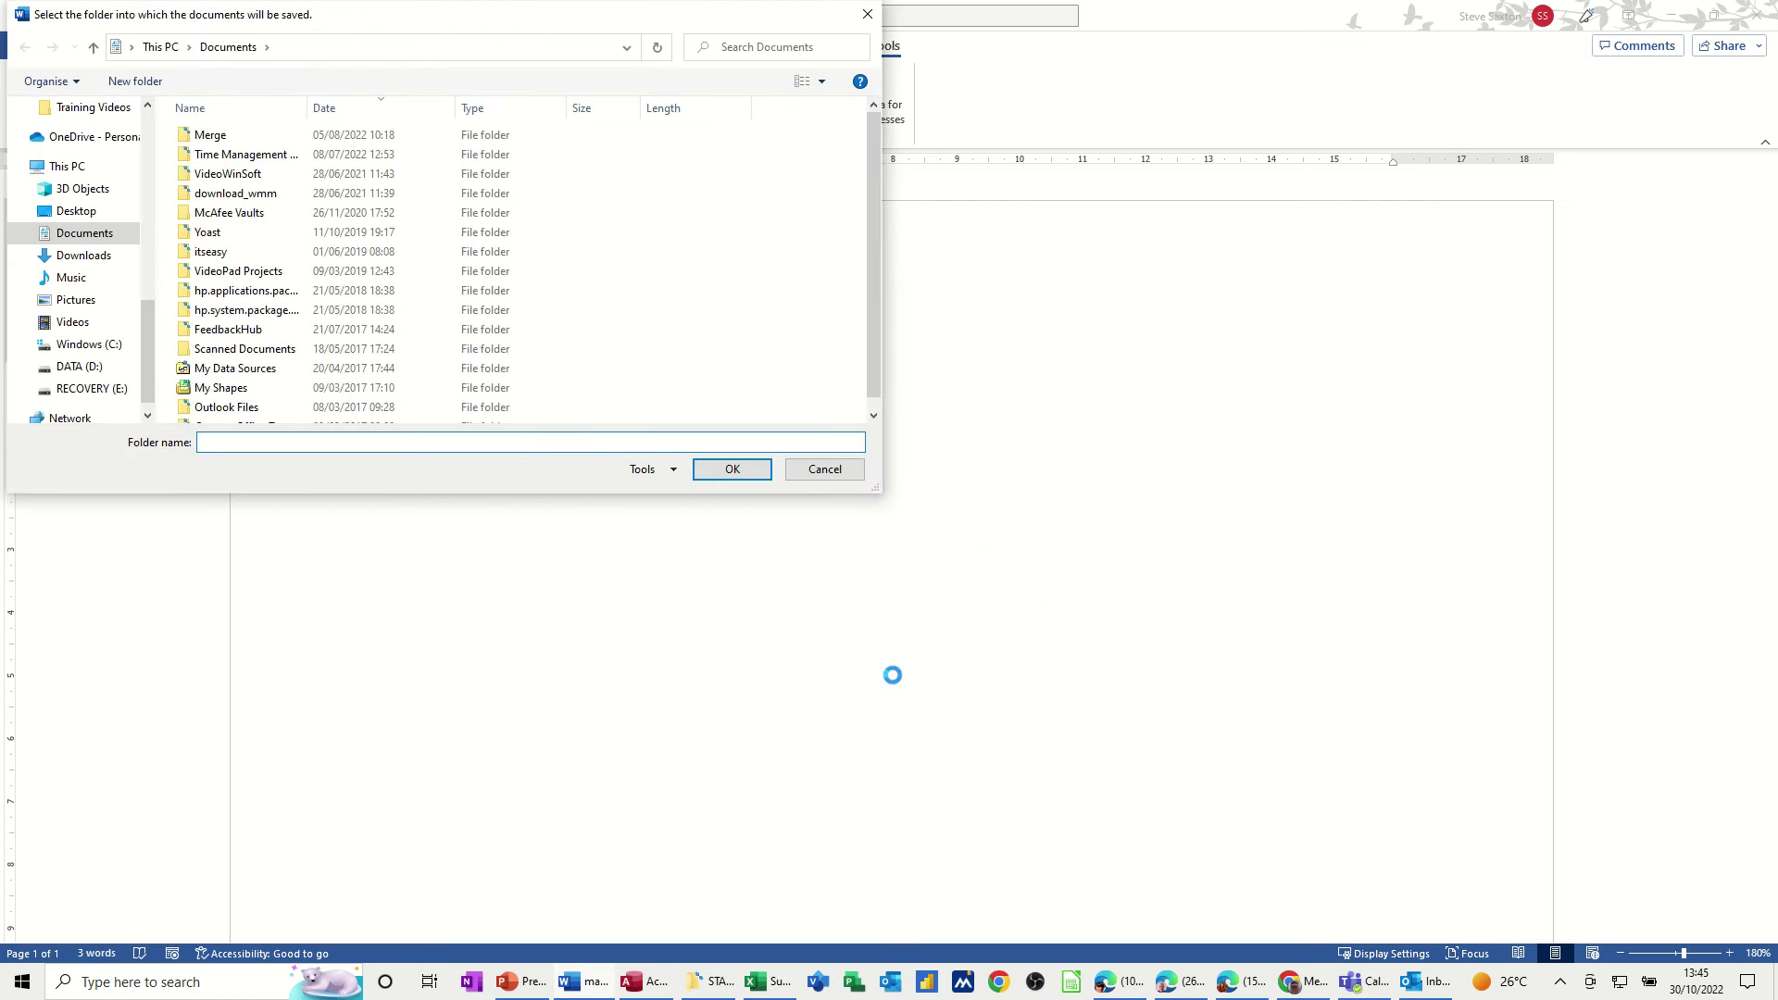
{"action": "left_click", "coordinate": [159, 85]}
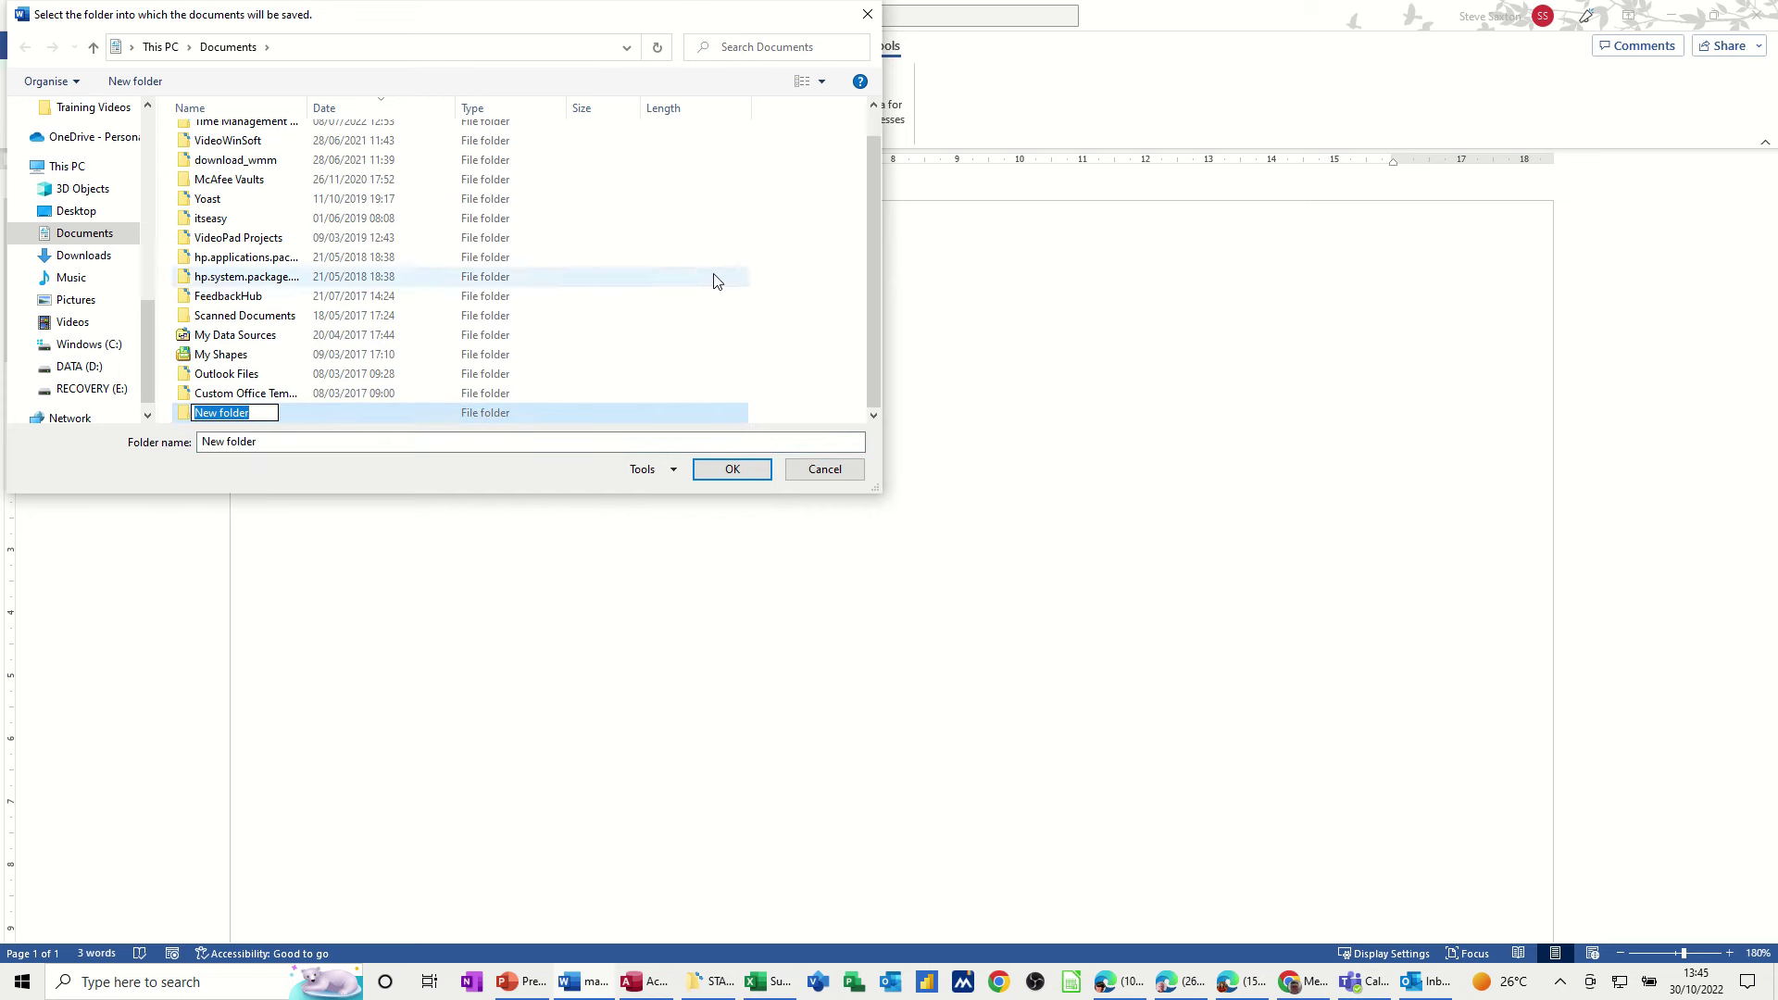
{"action": "type", "text": "PDF"}
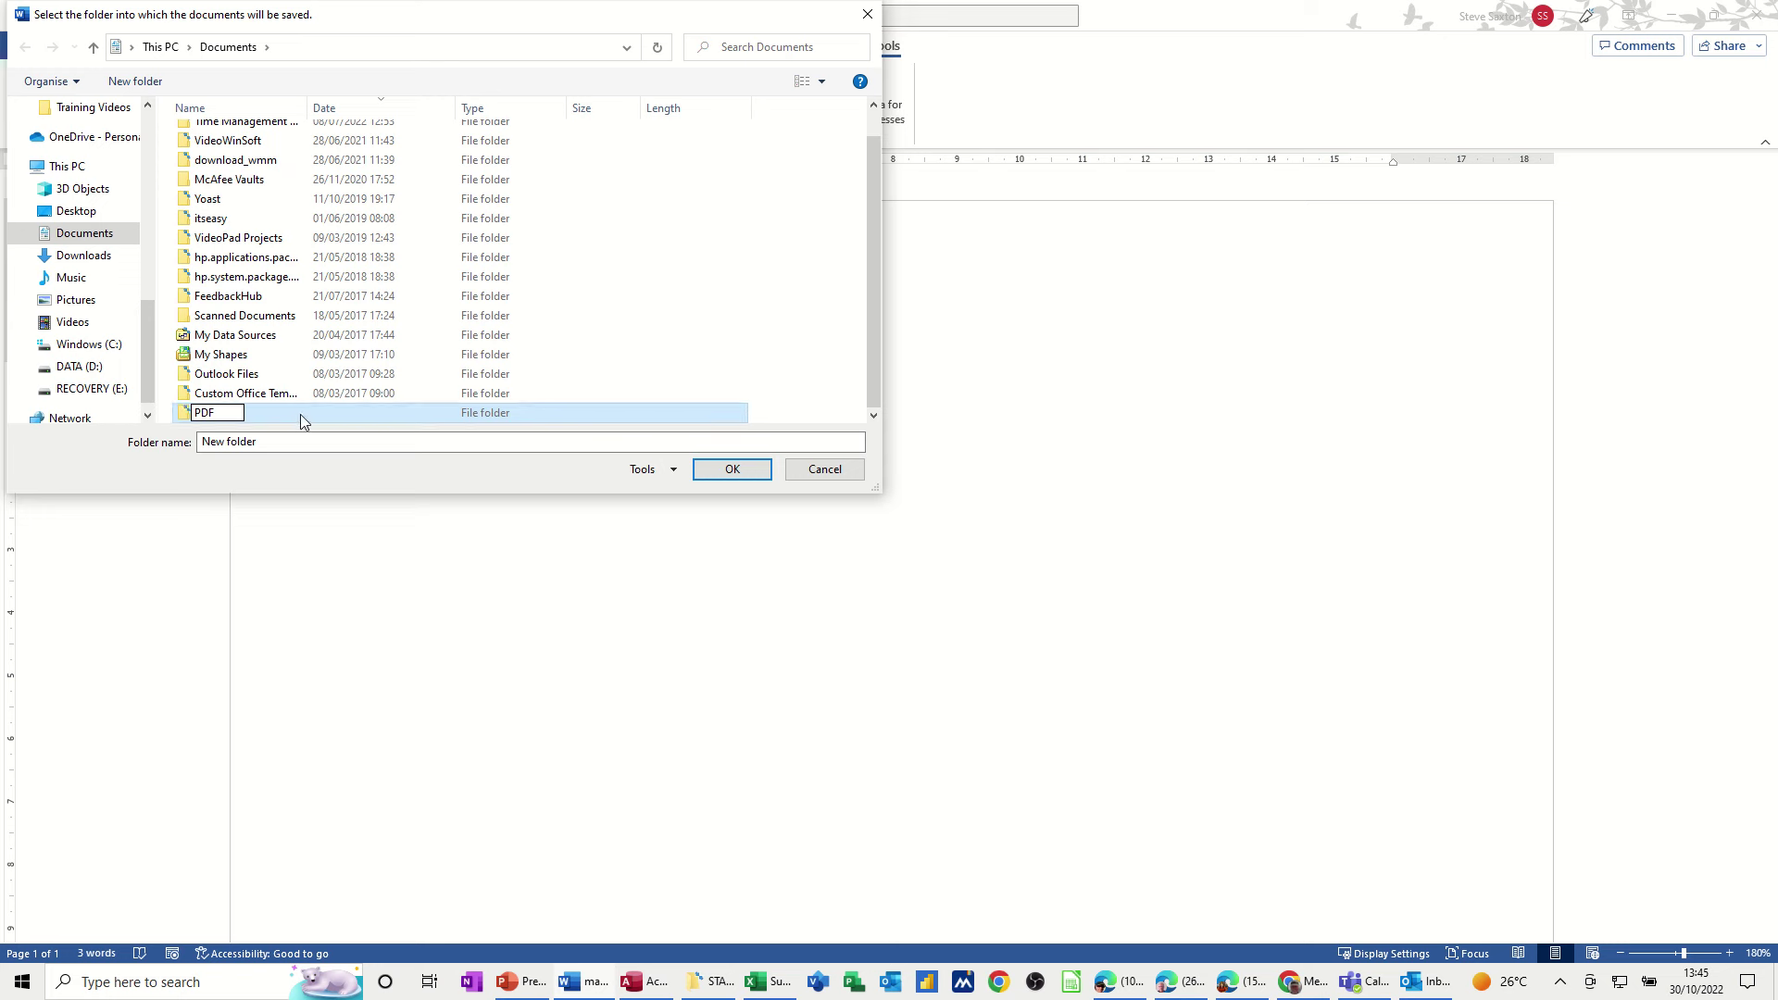
{"action": "double_click", "coordinate": [188, 419]}
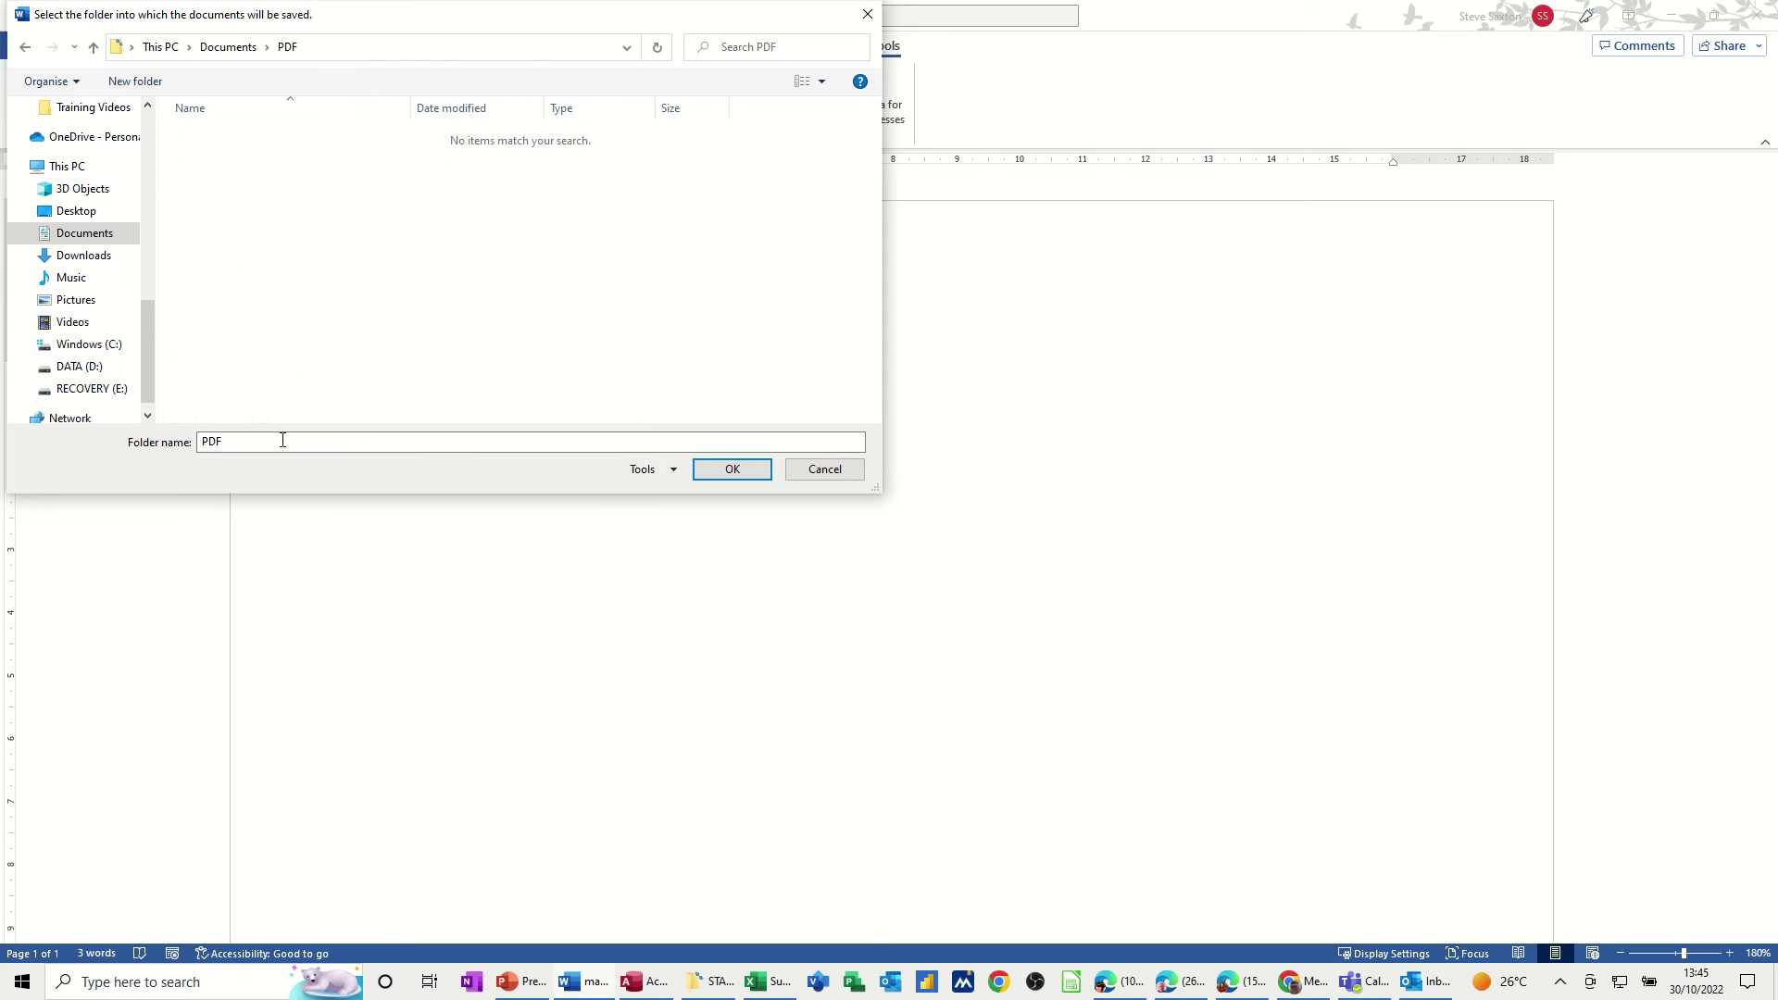
{"action": "left_click", "coordinate": [719, 474]}
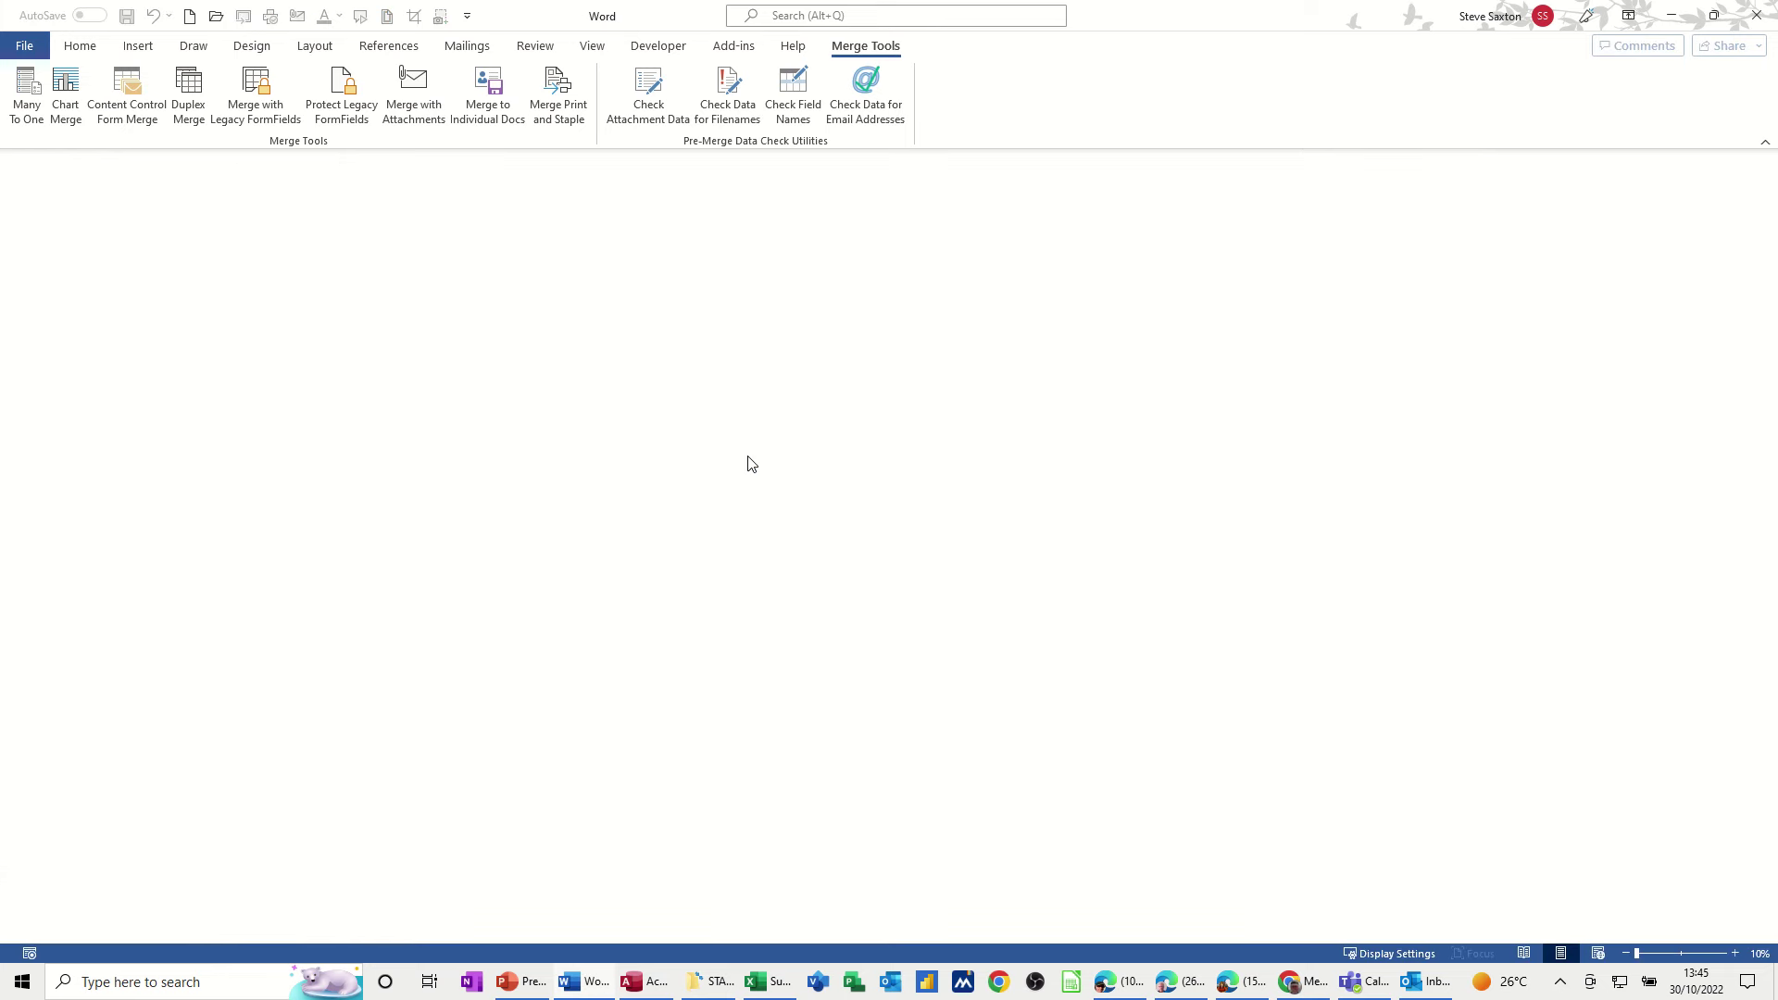
{"action": "left_click", "coordinate": [714, 987]}
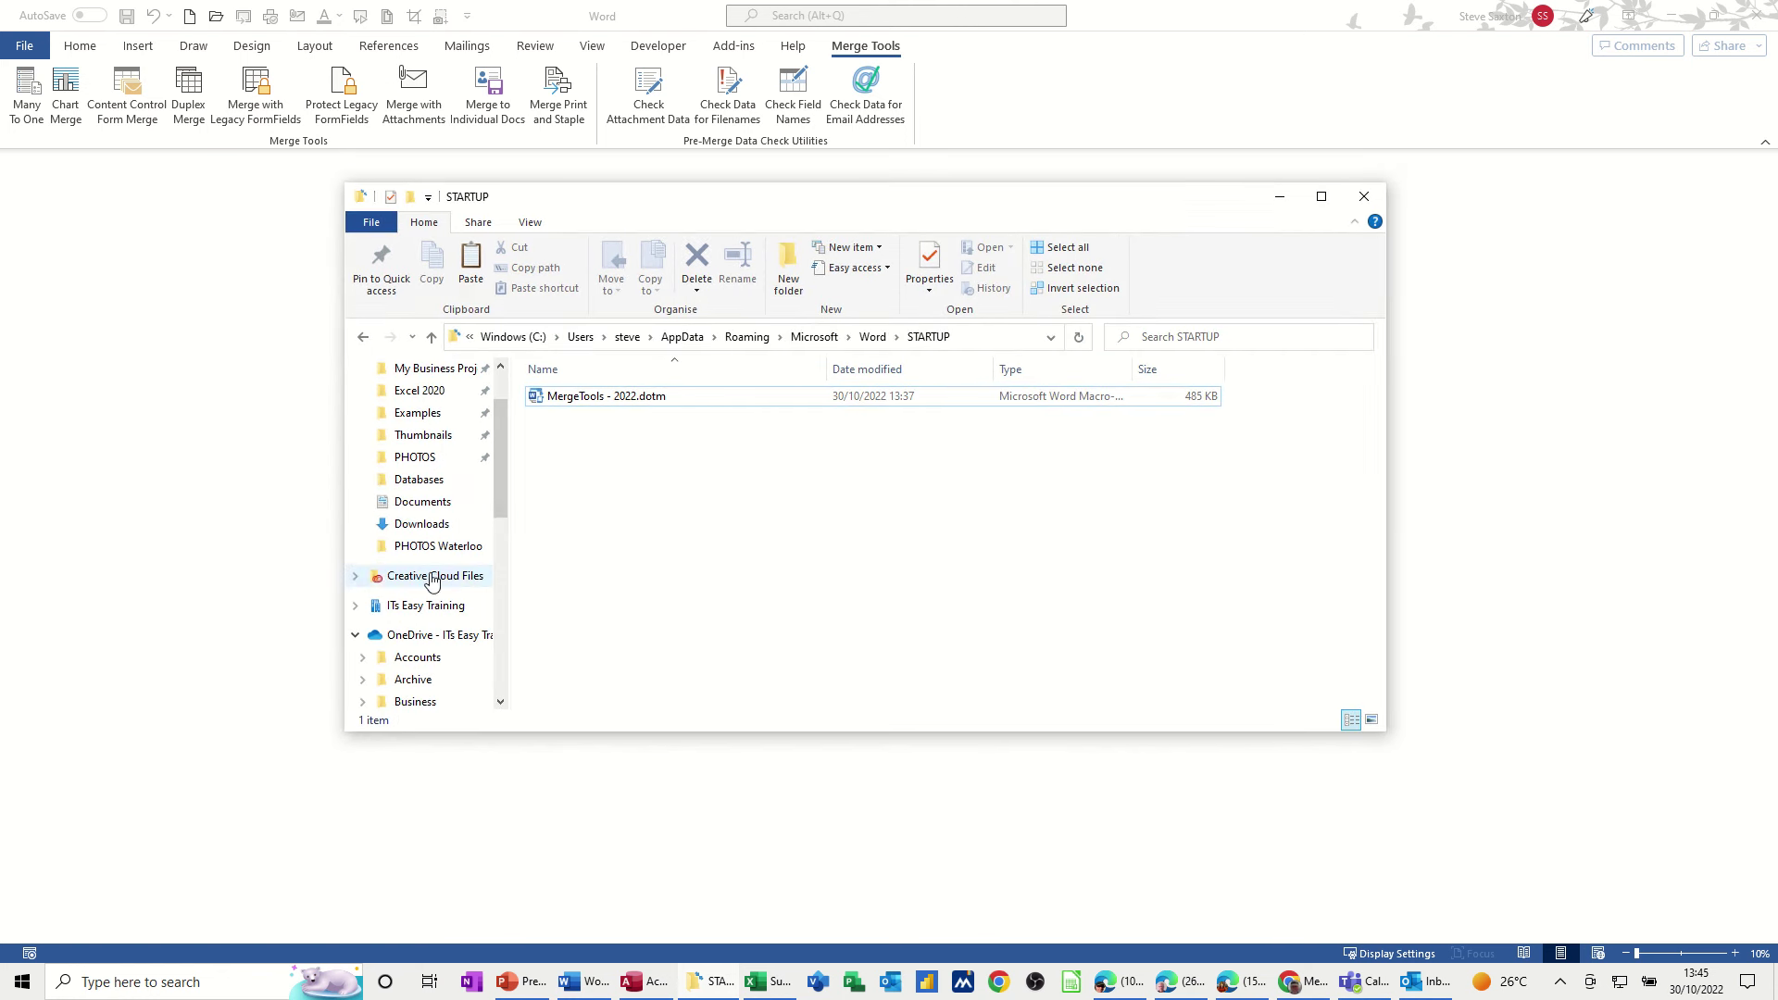
{"action": "left_click", "coordinate": [474, 500]}
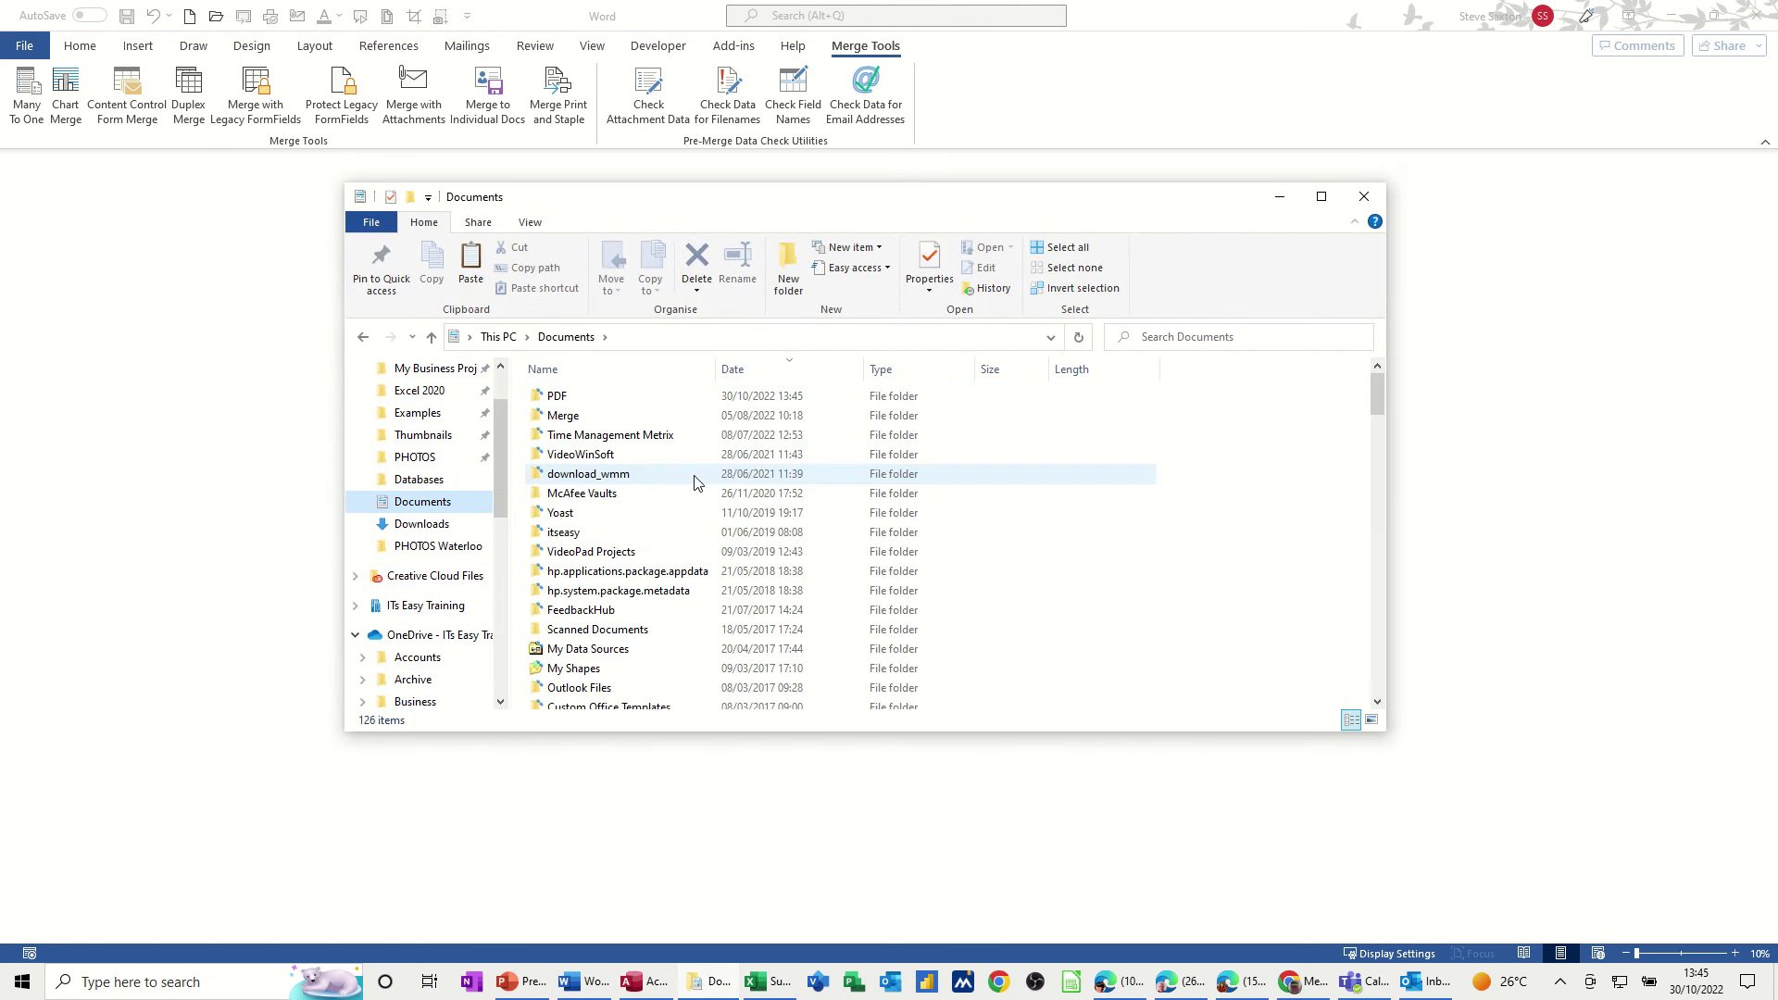
{"action": "double_click", "coordinate": [558, 396]}
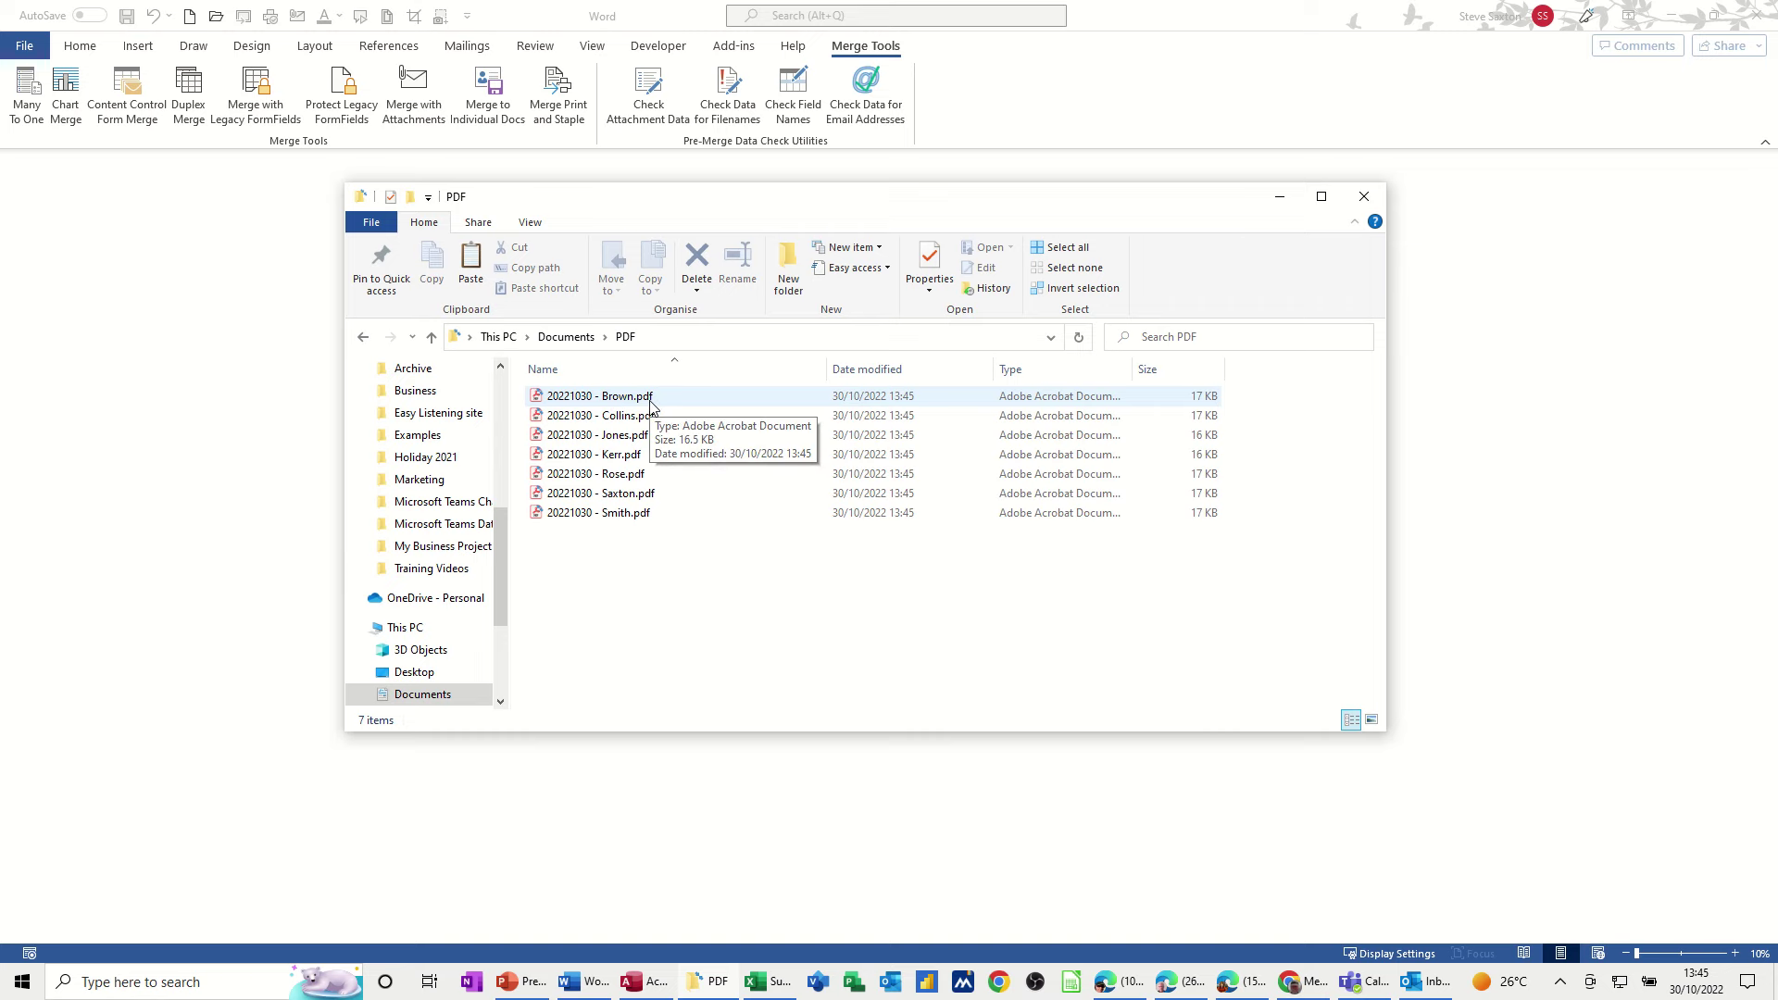
Step: Close File Explorer and bring Word's Mailings commands back into view
{"action": "left_click", "coordinate": [1364, 196]}
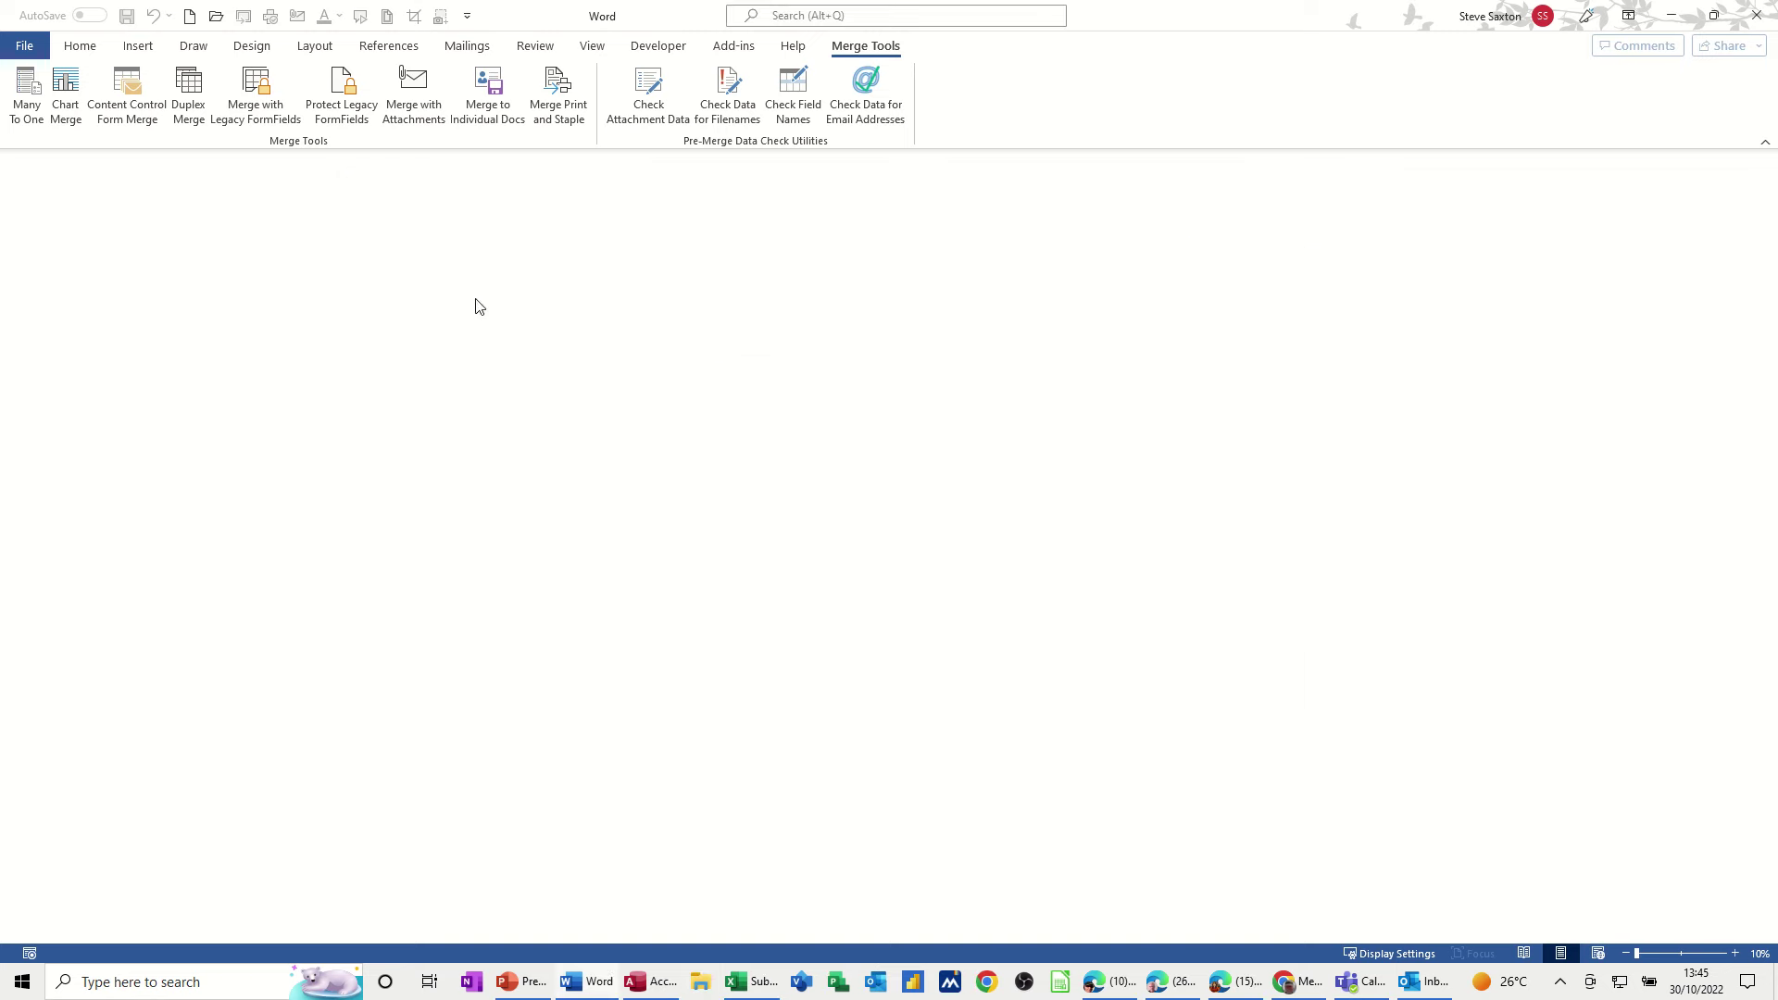
{"action": "left_click", "coordinate": [460, 51]}
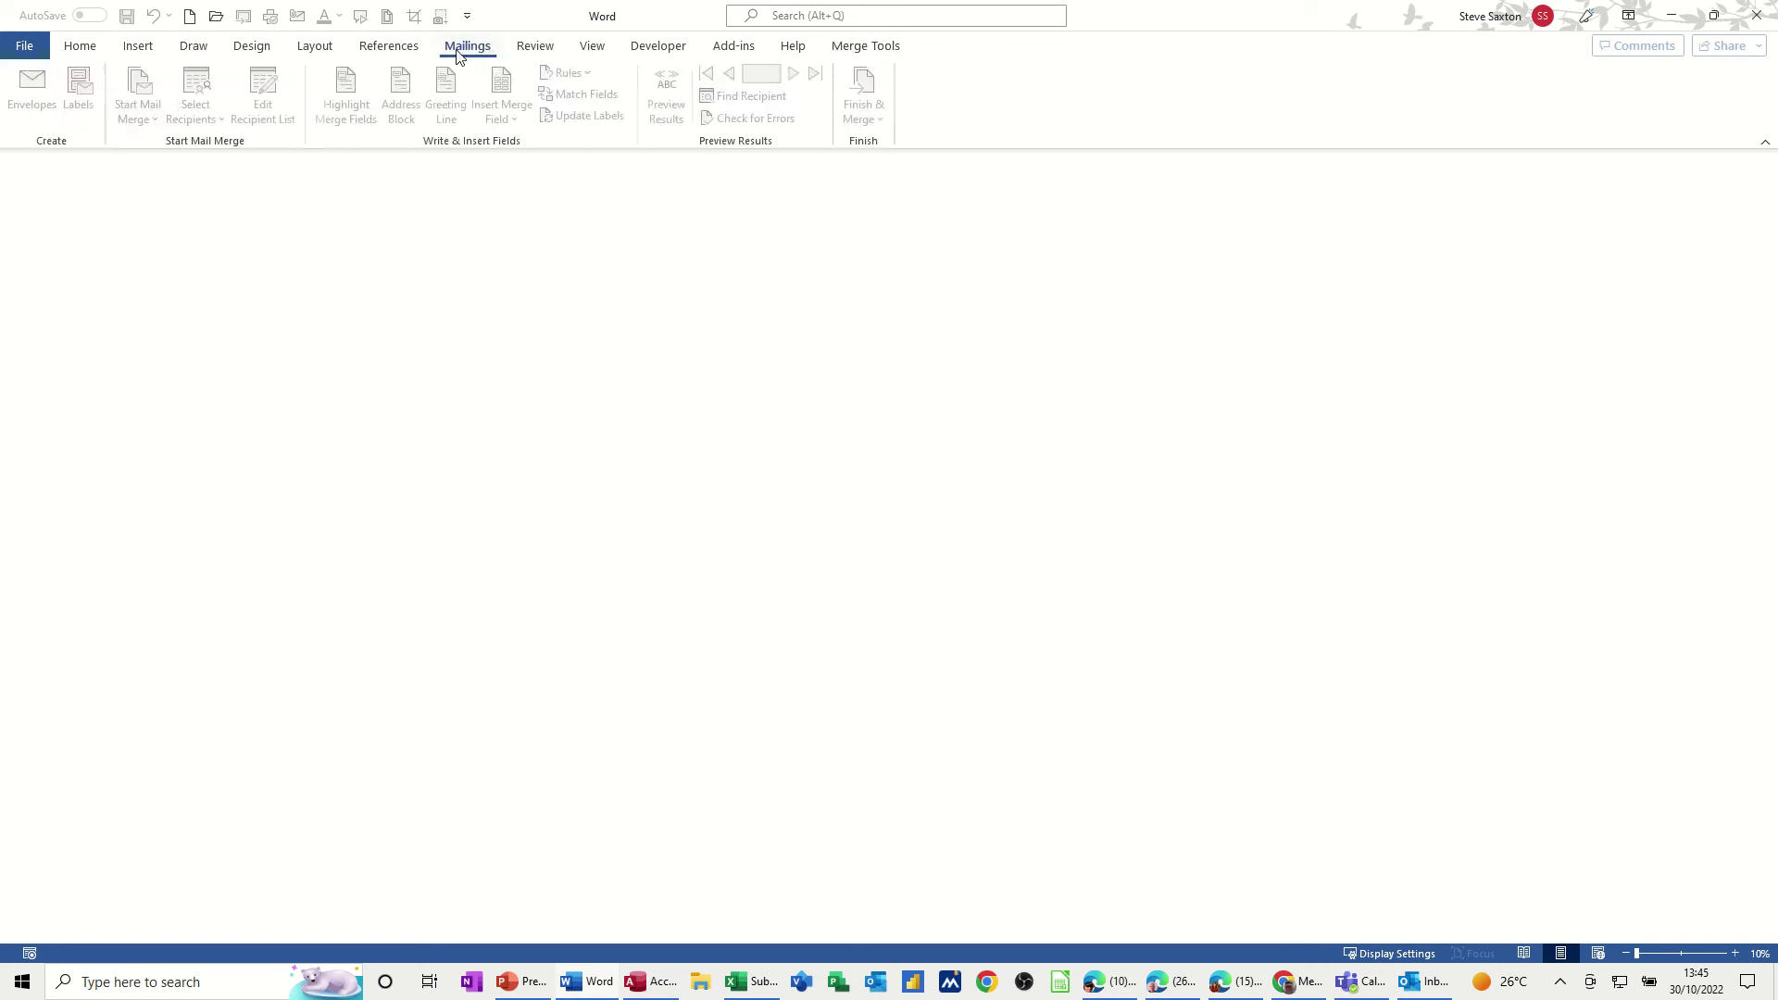